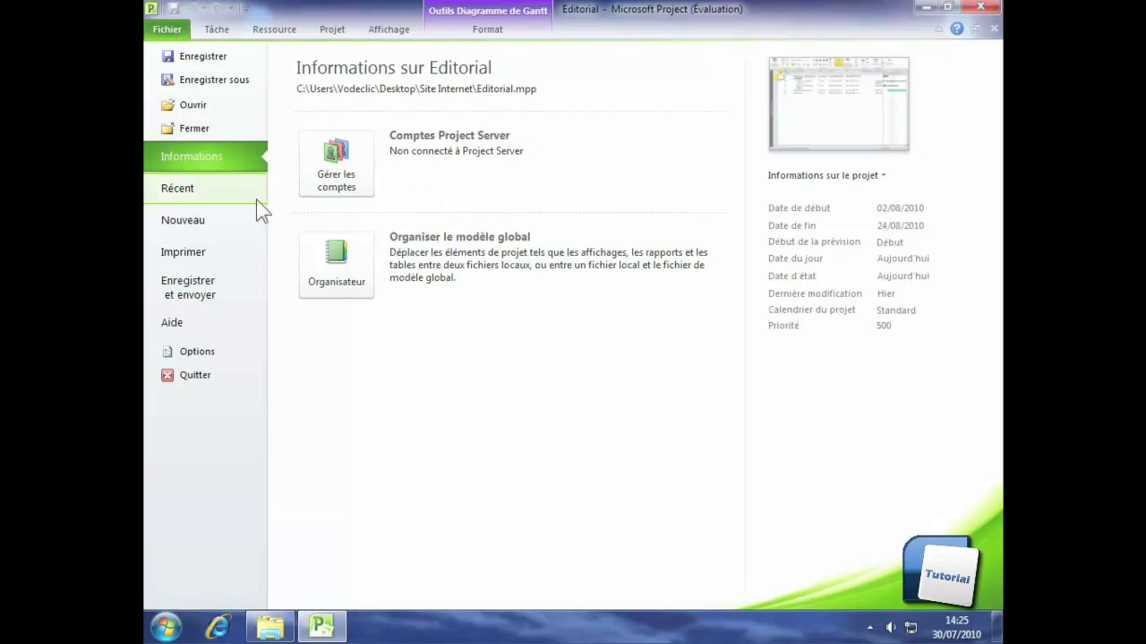
{"action": "left_click", "coordinate": [203, 356]}
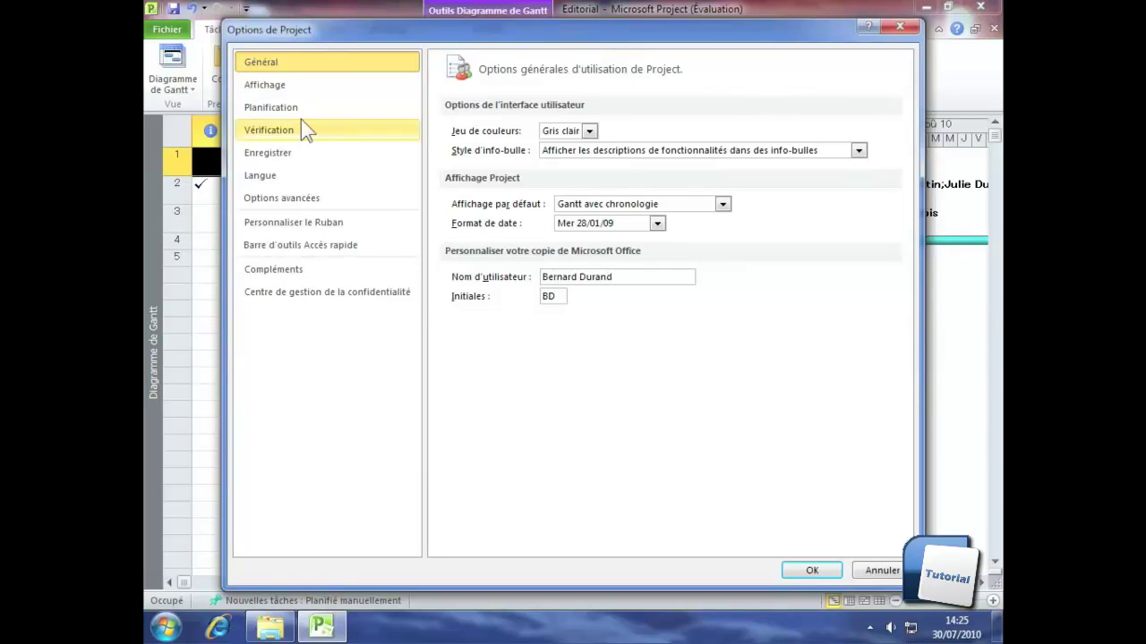
{"action": "left_click", "coordinate": [271, 108]}
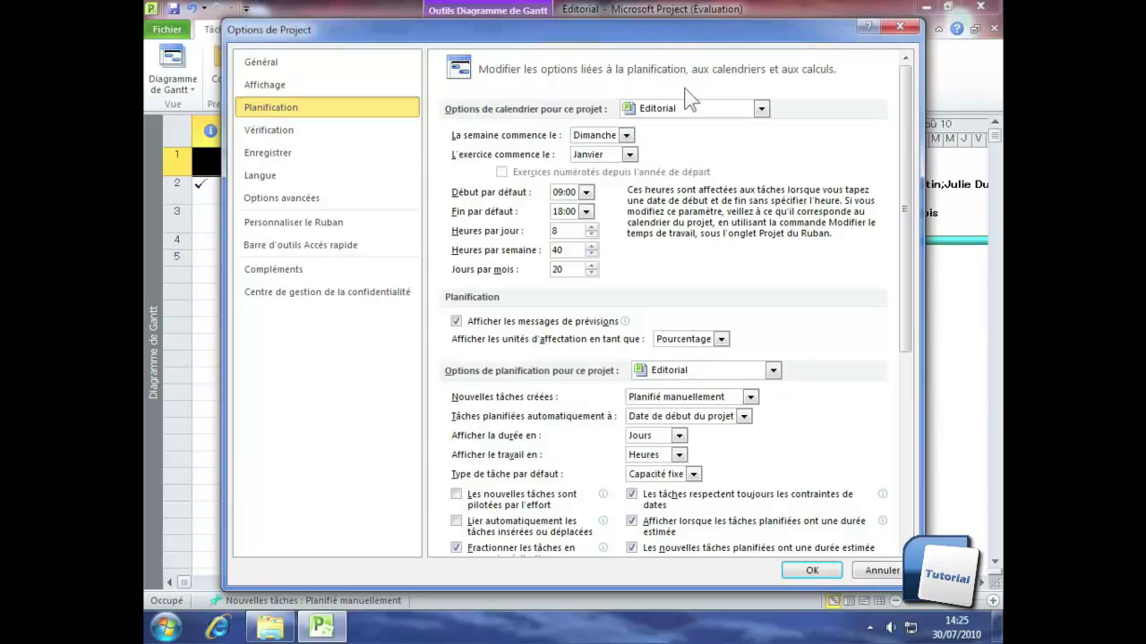
{"action": "left_click", "coordinate": [759, 109]}
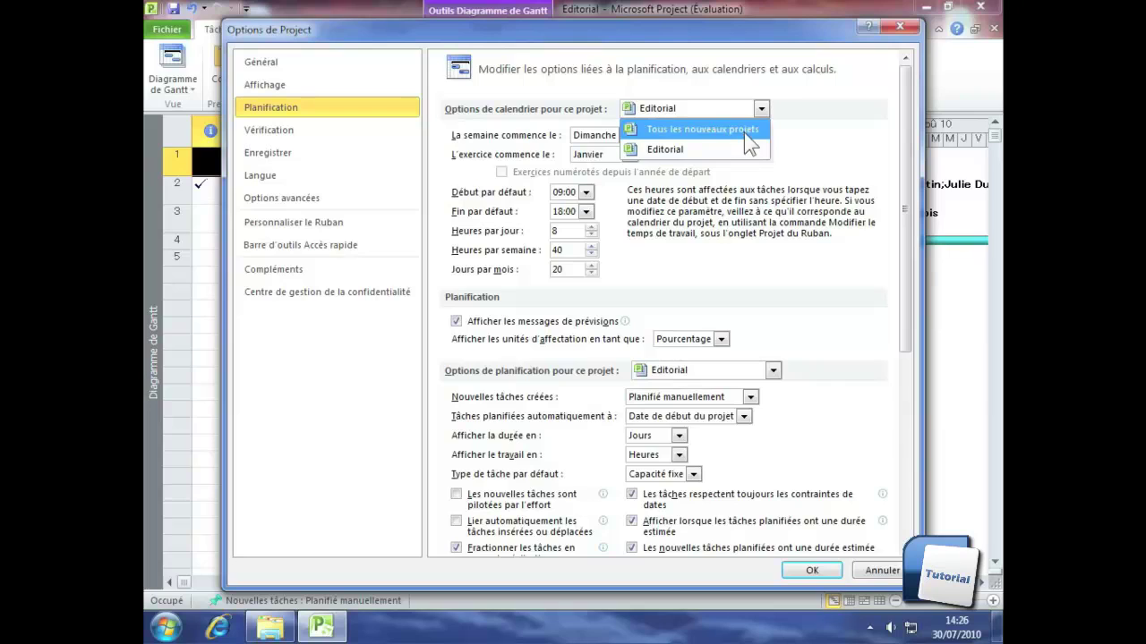
{"action": "left_click", "coordinate": [685, 150]}
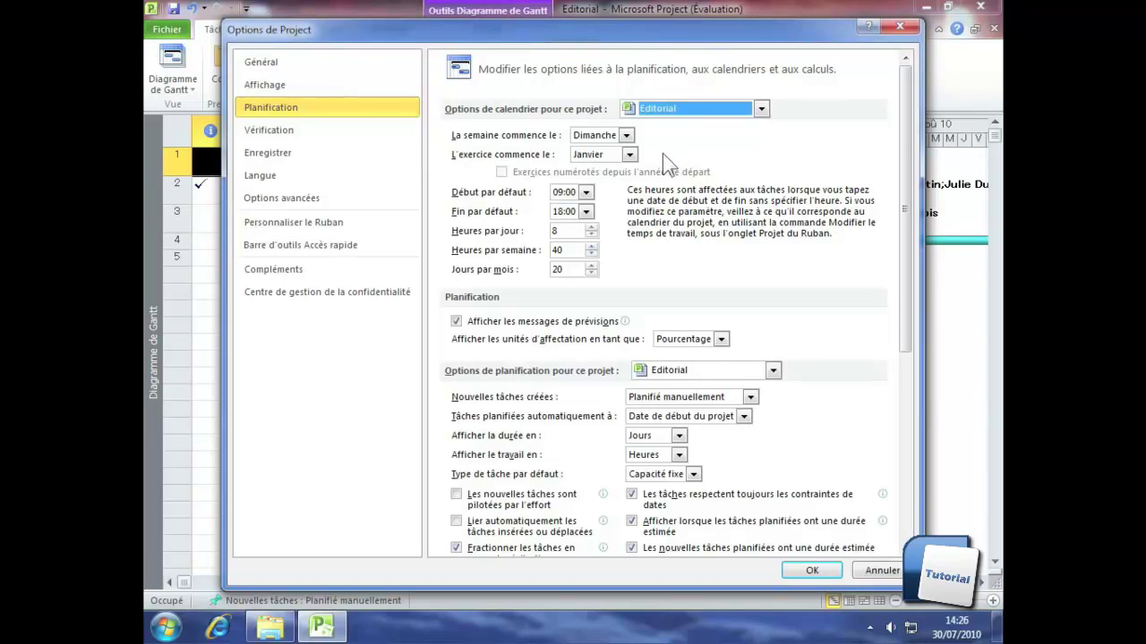
{"action": "left_click", "coordinate": [626, 135]}
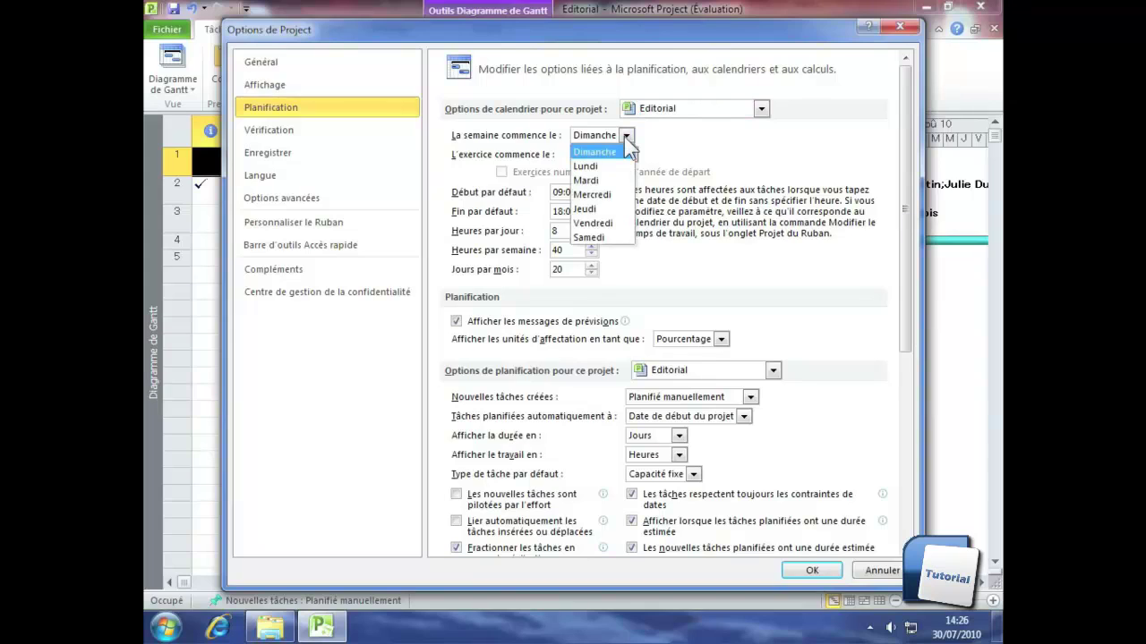
{"action": "left_click", "coordinate": [586, 167]}
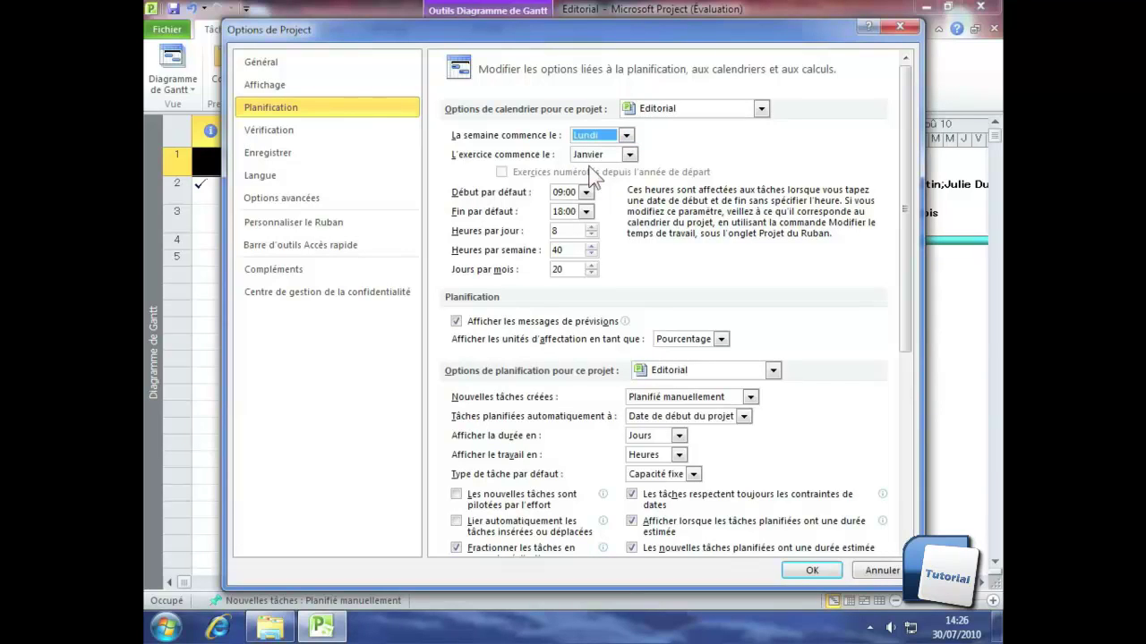
{"action": "left_click", "coordinate": [629, 156]}
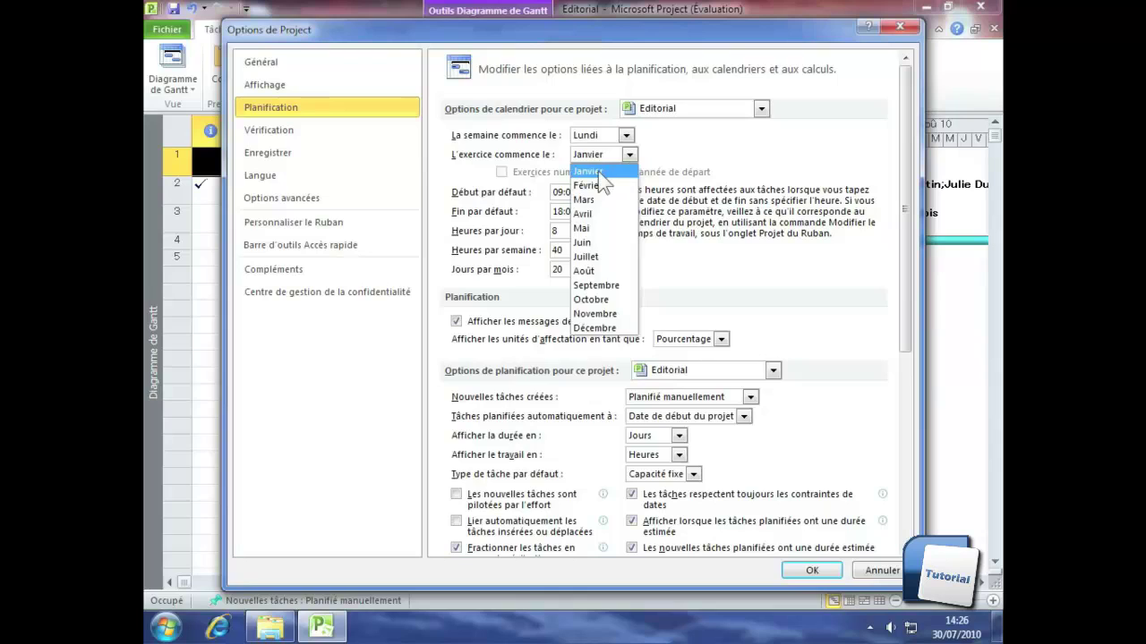
{"action": "left_click", "coordinate": [598, 171]}
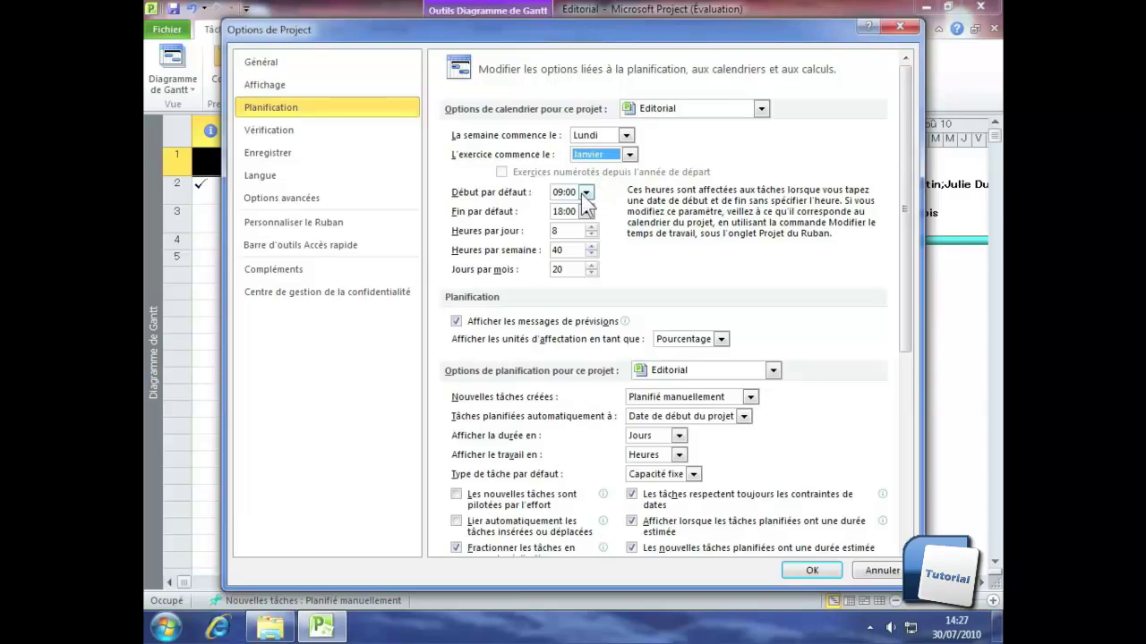
Set the project calendar's default start time to 08:00 and default end time to 17:00
{"action": "left_click", "coordinate": [586, 192]}
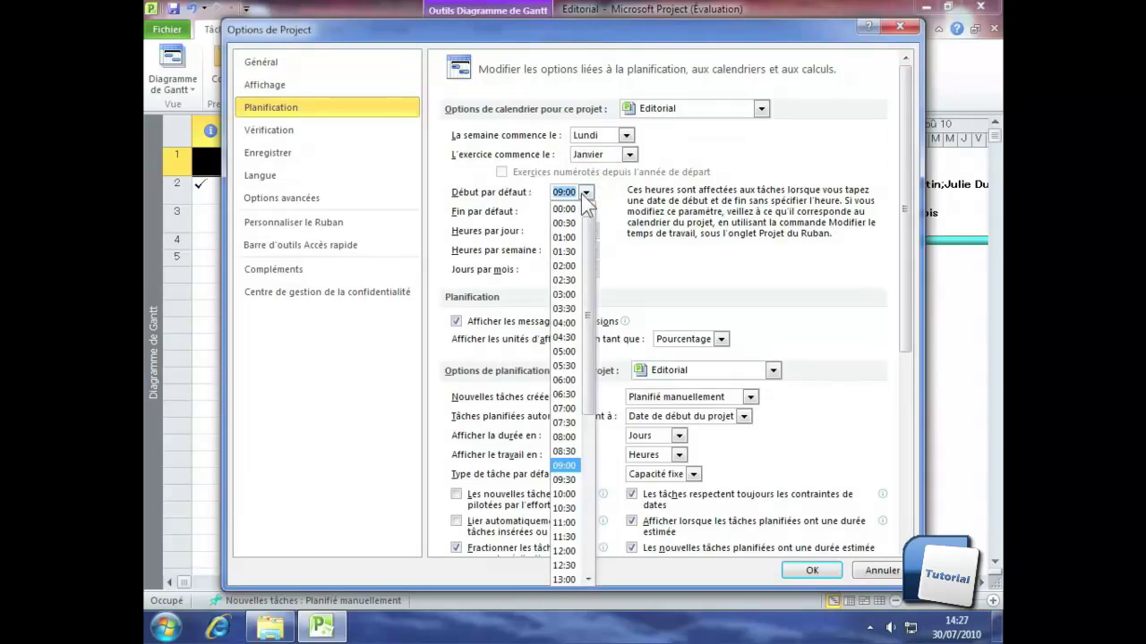
{"action": "left_click", "coordinate": [567, 437]}
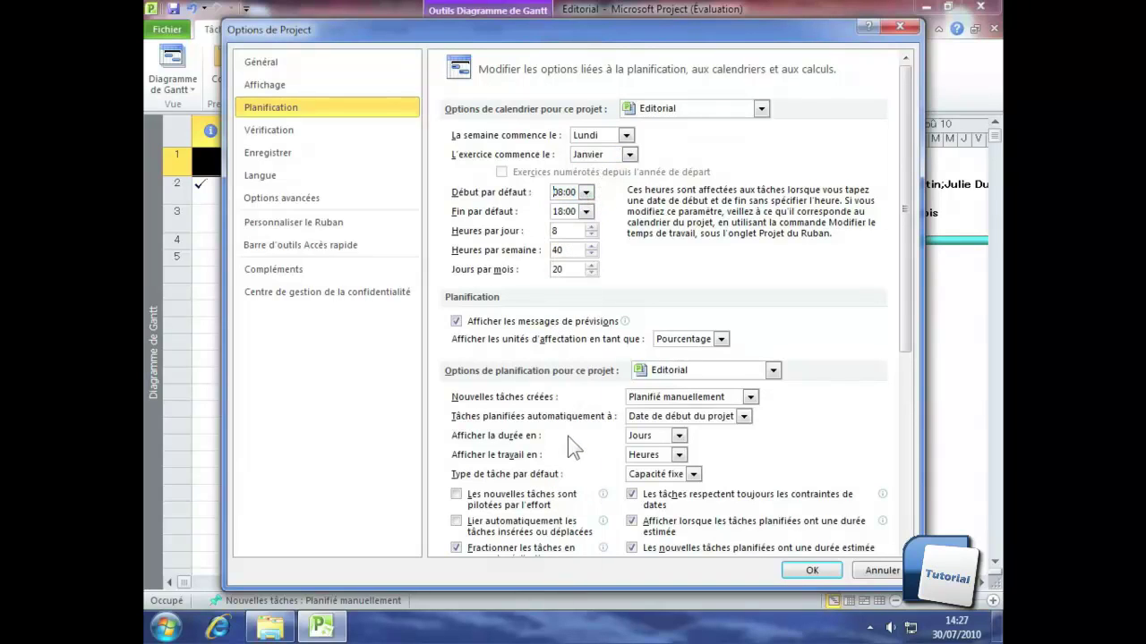
{"action": "left_click", "coordinate": [586, 212]}
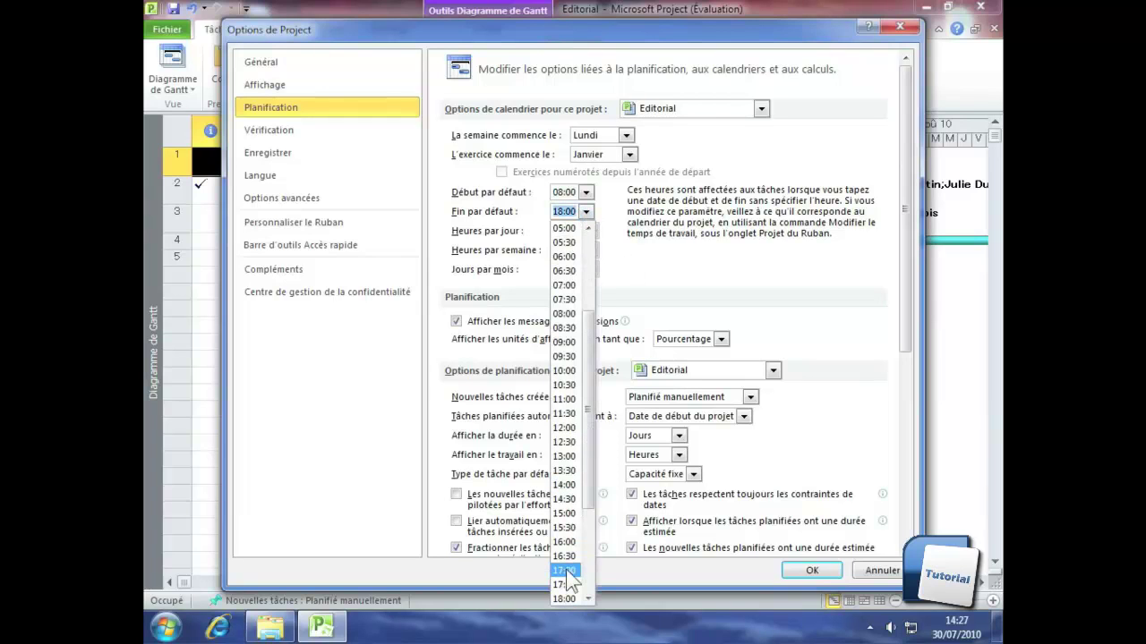
{"action": "left_click", "coordinate": [566, 570]}
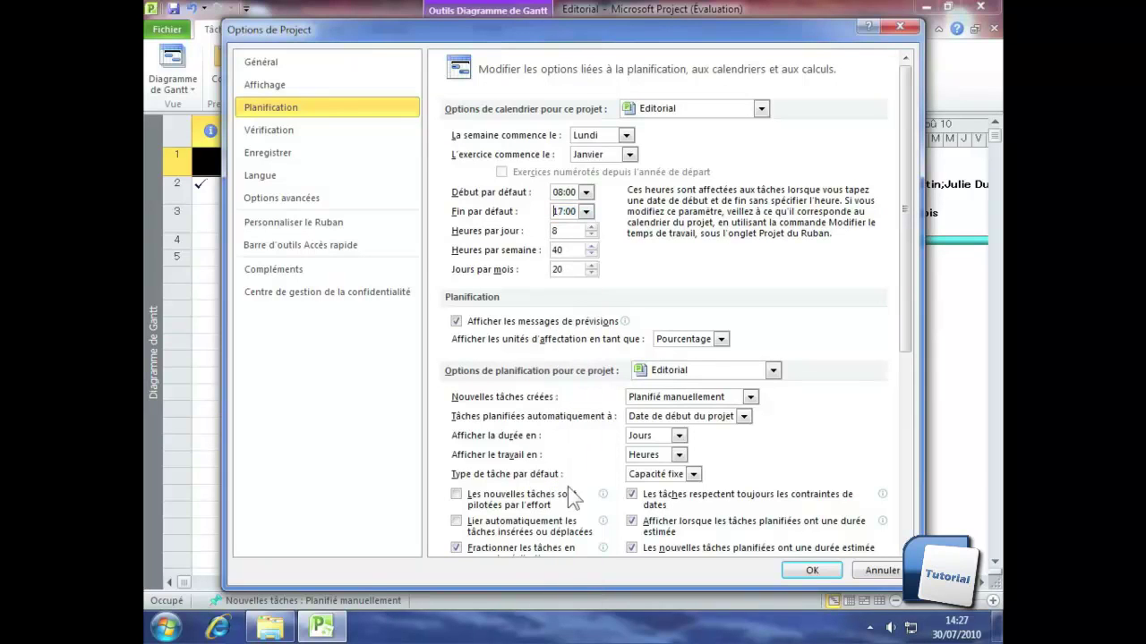
{"action": "left_click", "coordinate": [591, 265]}
For Editorial's scheduling options, set new tasks to Planifié manuellement and automatically scheduled tasks to Date de début du projet
{"action": "left_click_drag", "start_coordinate": [901, 191], "coordinate": [908, 340]}
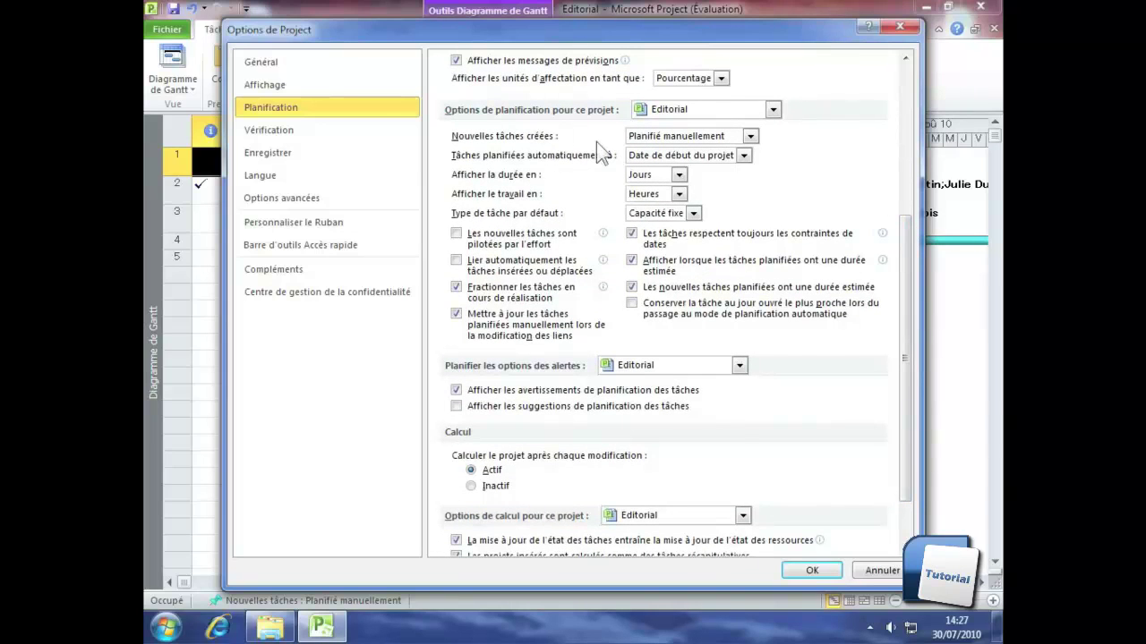
{"action": "left_click", "coordinate": [772, 109]}
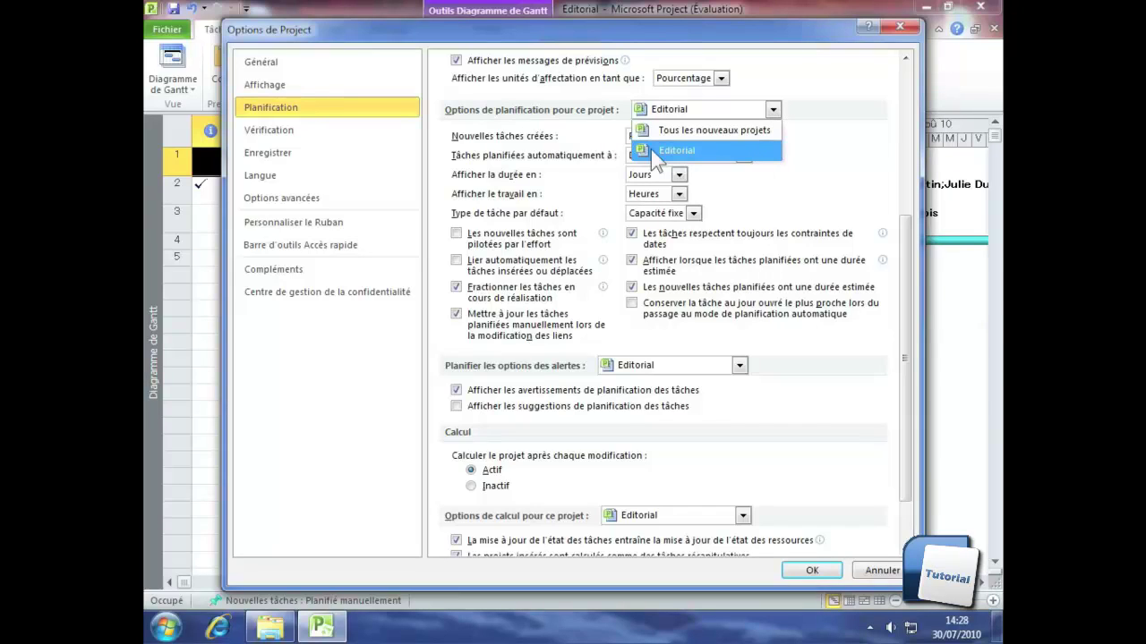
{"action": "left_click", "coordinate": [673, 152]}
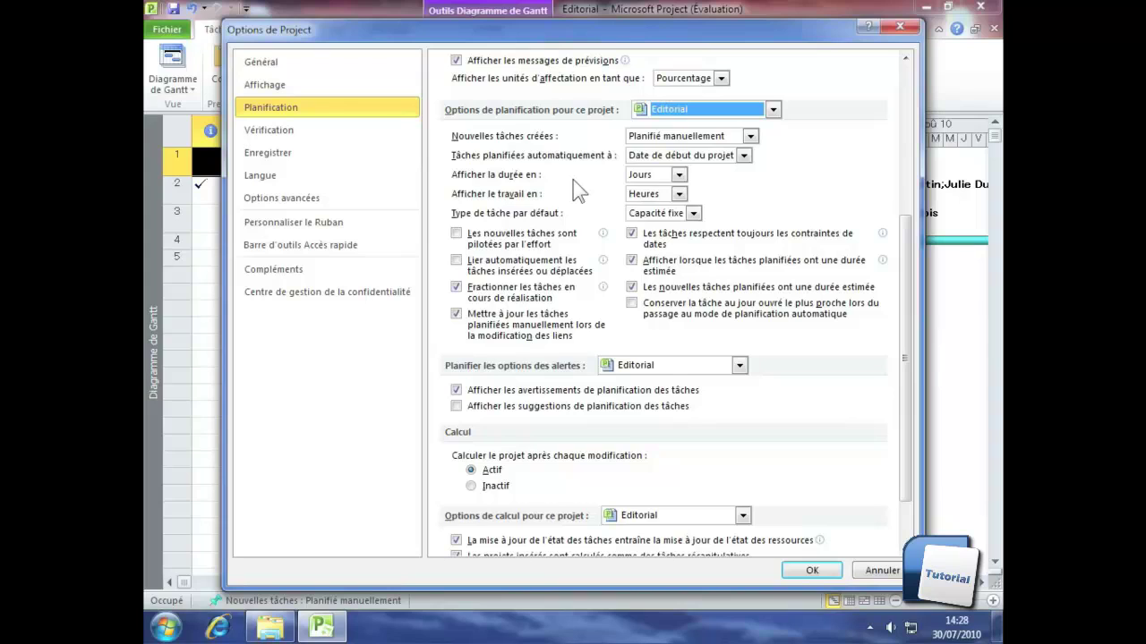
{"action": "left_click", "coordinate": [750, 137]}
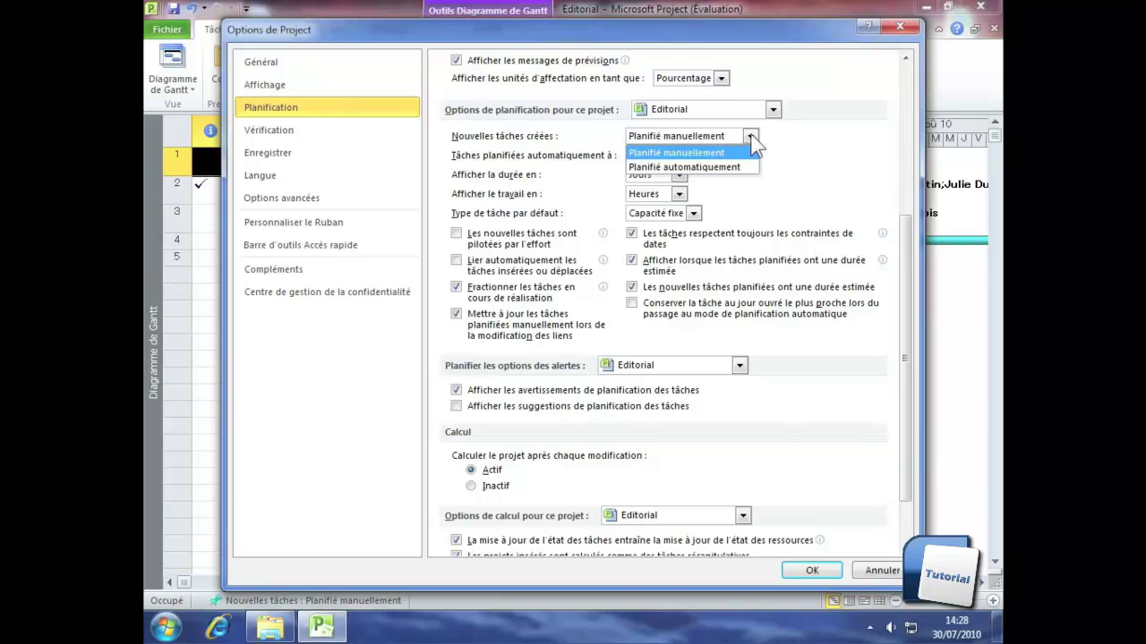
{"action": "left_click", "coordinate": [691, 152]}
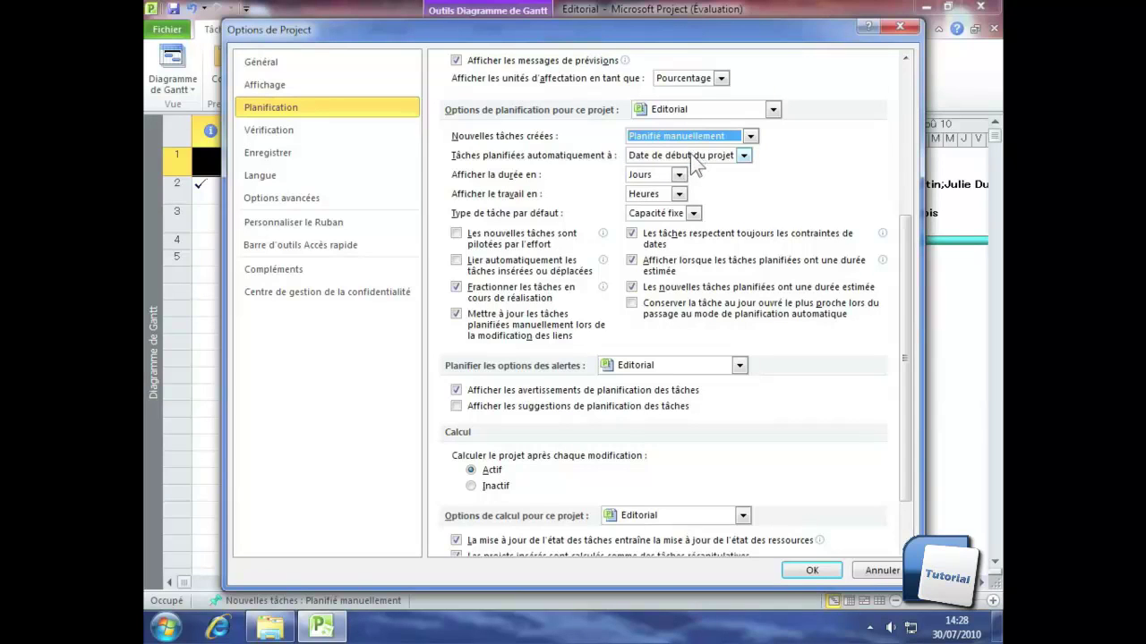
{"action": "left_click", "coordinate": [743, 156]}
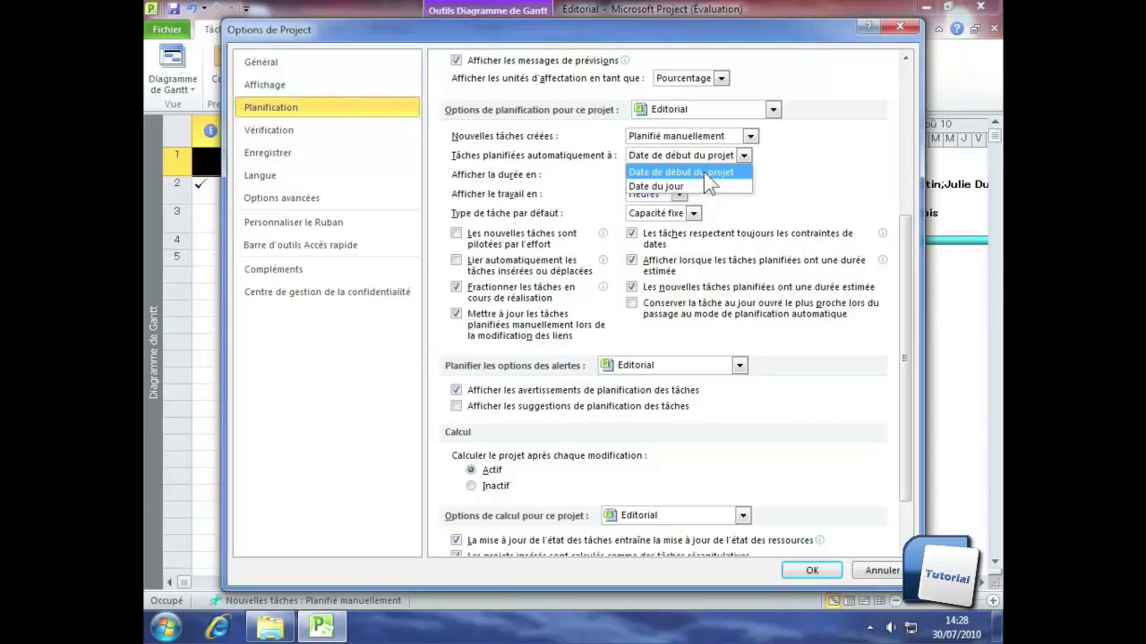
{"action": "left_click", "coordinate": [705, 173]}
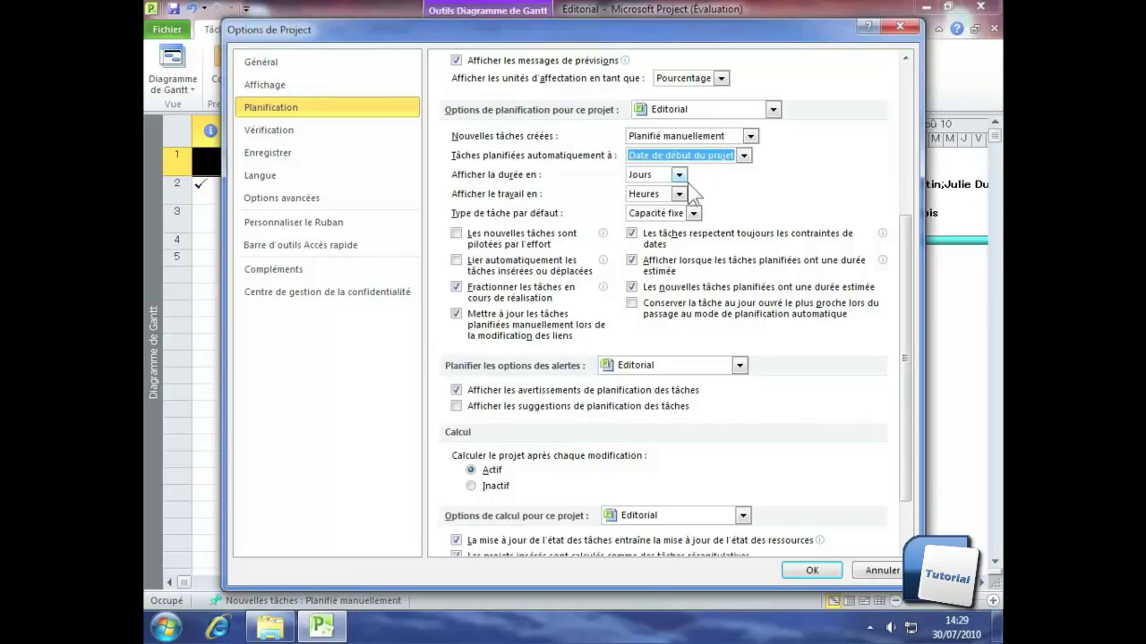
Set the display unit for duration to Heures and for work to Minutes
{"action": "left_click", "coordinate": [678, 176]}
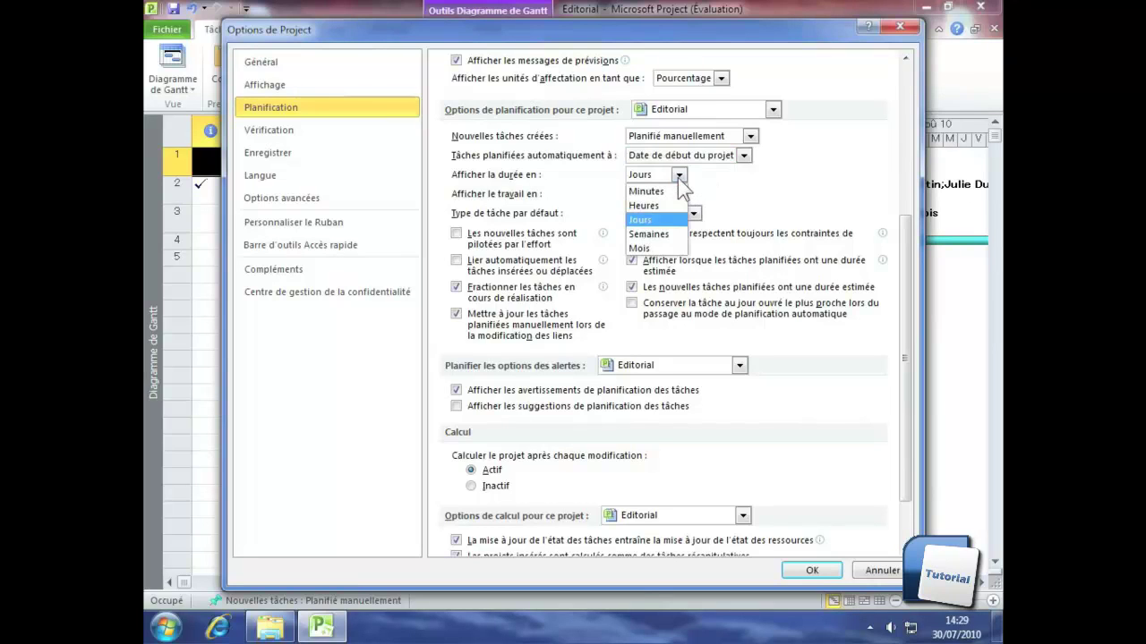
{"action": "left_click", "coordinate": [655, 208]}
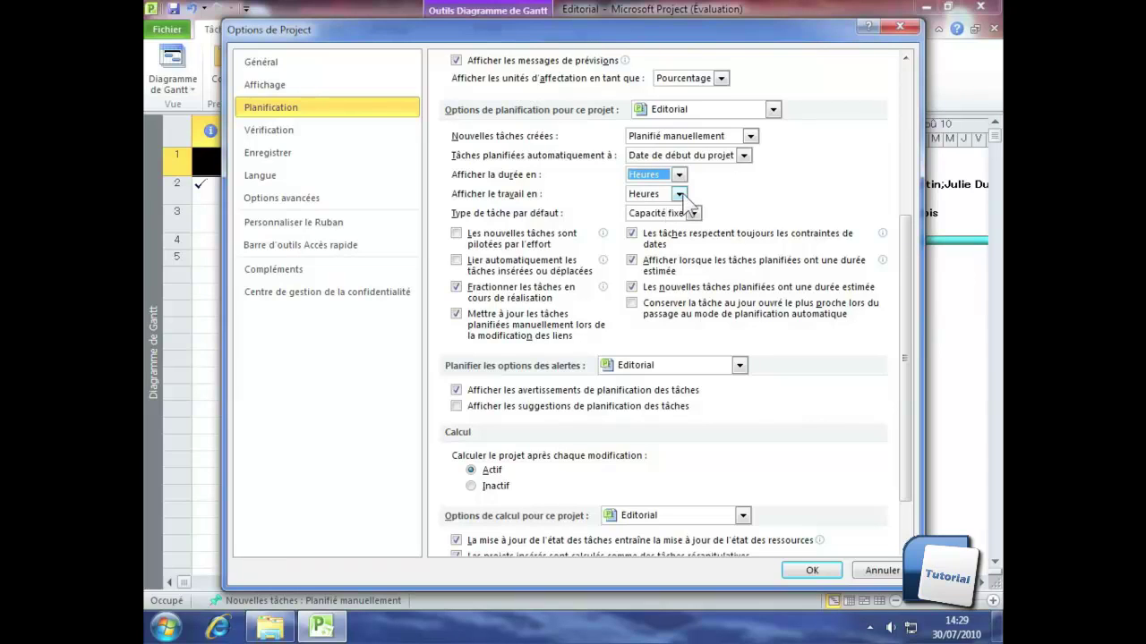
{"action": "left_click", "coordinate": [681, 194]}
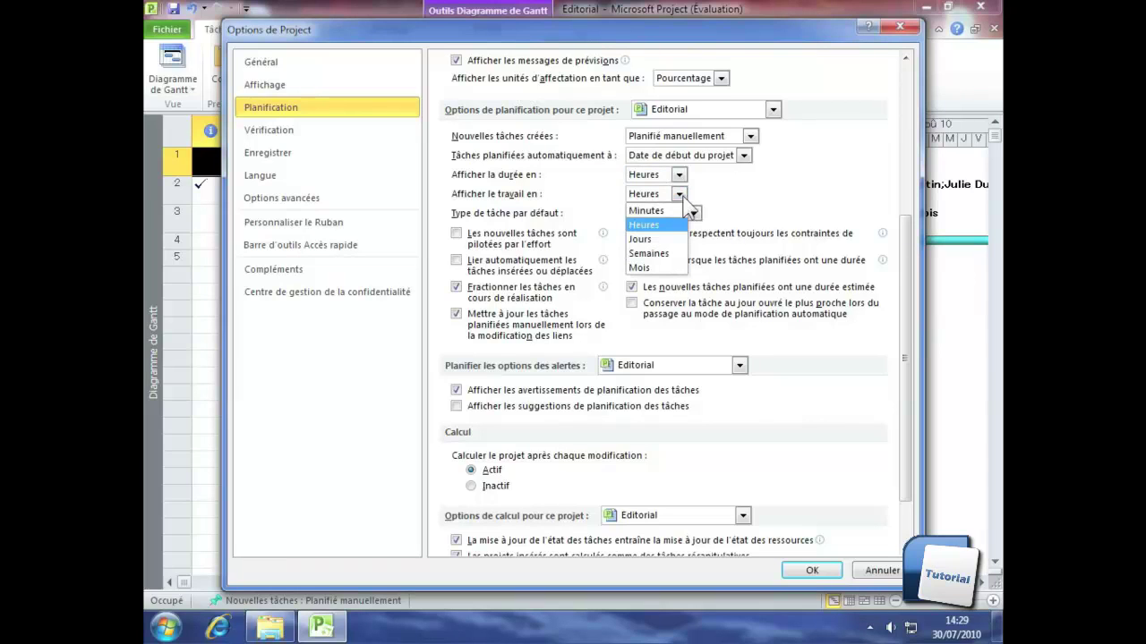
{"action": "left_click", "coordinate": [644, 213]}
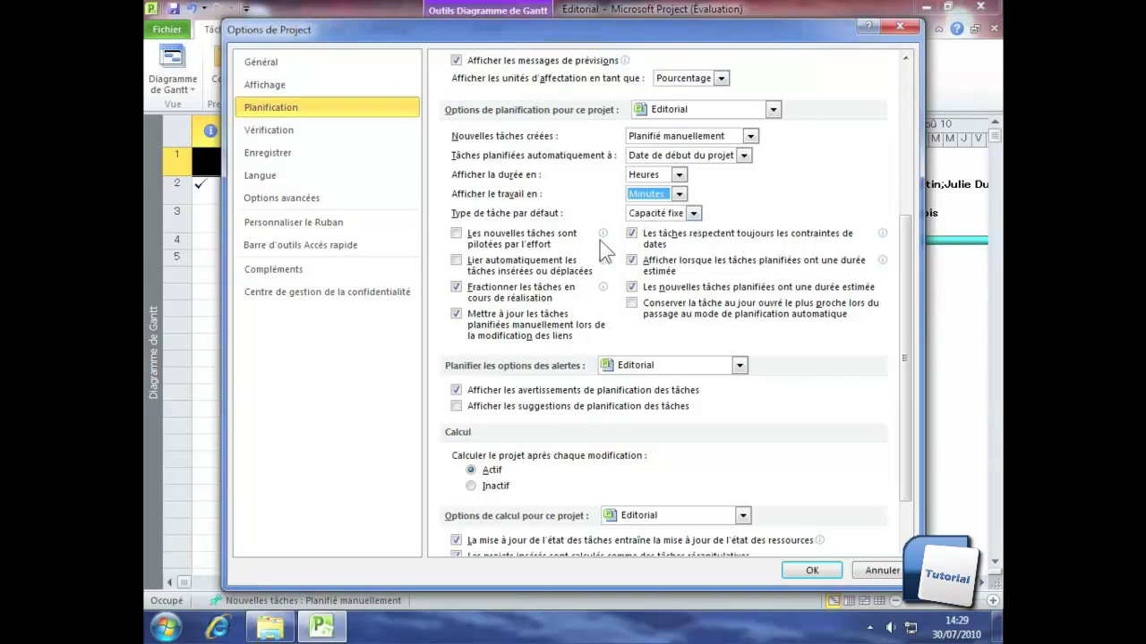
Enable automatic linking of inserted or moved tasks, disable estimated durations for new scheduled tasks, and apply the options
{"action": "mouse_move", "coordinate": [599, 240]}
{"action": "mouse_move", "coordinate": [553, 273]}
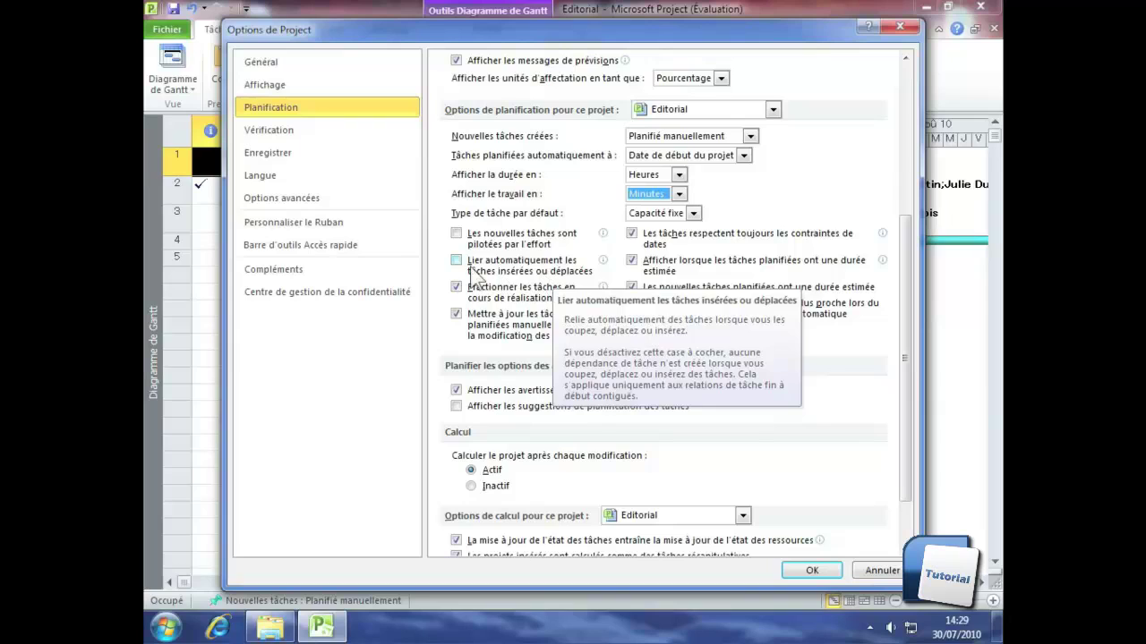
{"action": "left_click", "coordinate": [457, 261]}
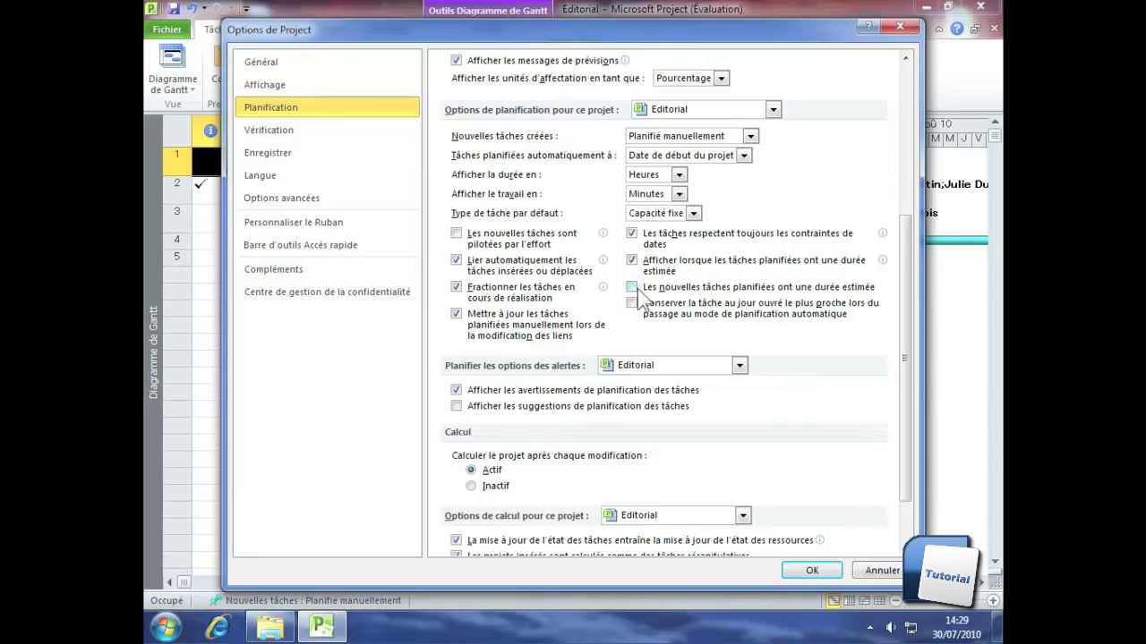
{"action": "left_click", "coordinate": [811, 572]}
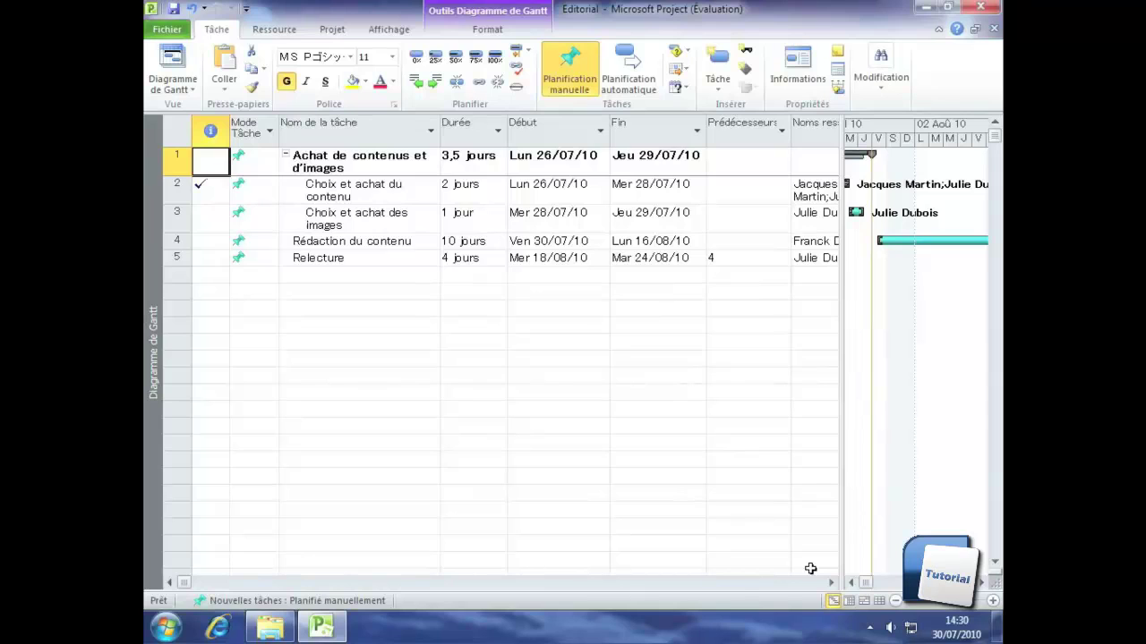
Check which weekday comes first in the start-date calendar of the task Rédaction du contenu, leaving the date as is
{"action": "left_click", "coordinate": [568, 240]}
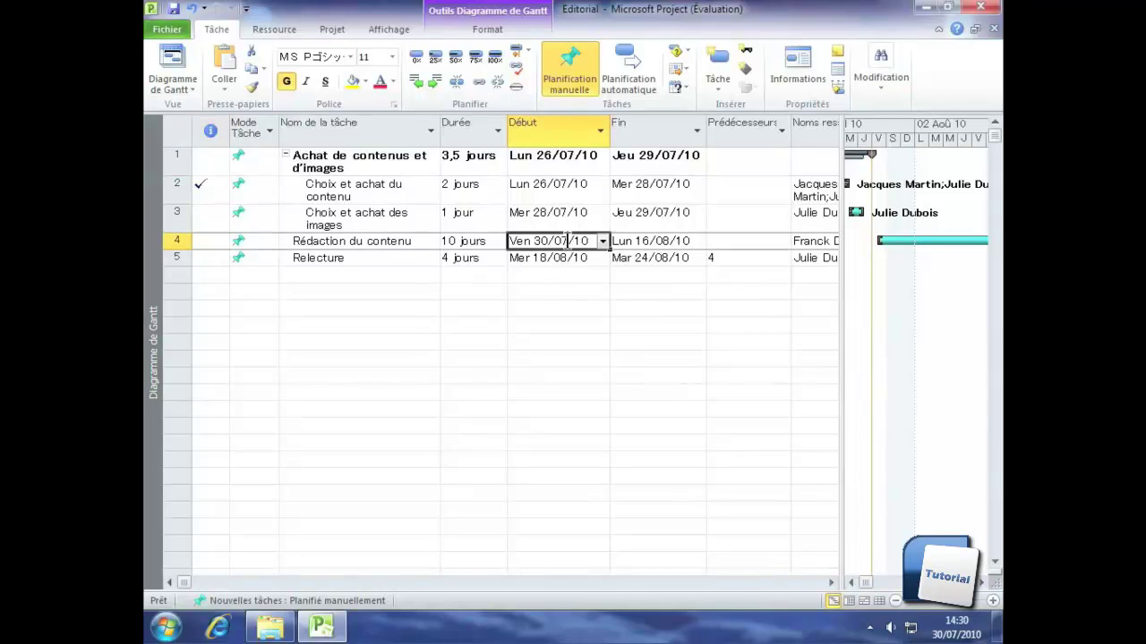
{"action": "left_click", "coordinate": [603, 241]}
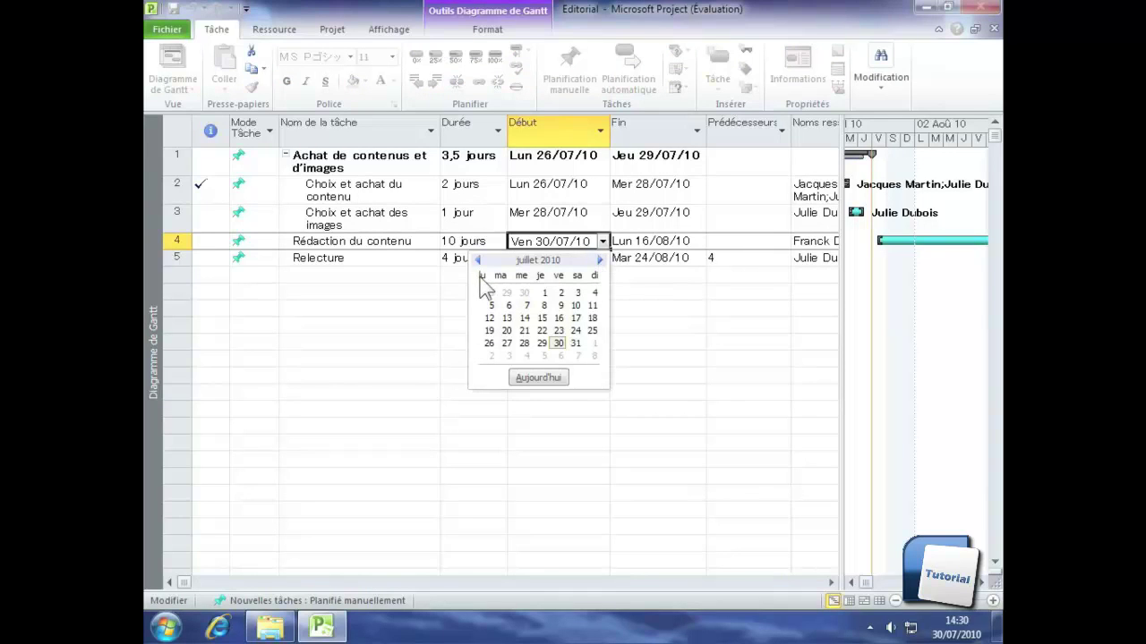
{"action": "left_click", "coordinate": [512, 216]}
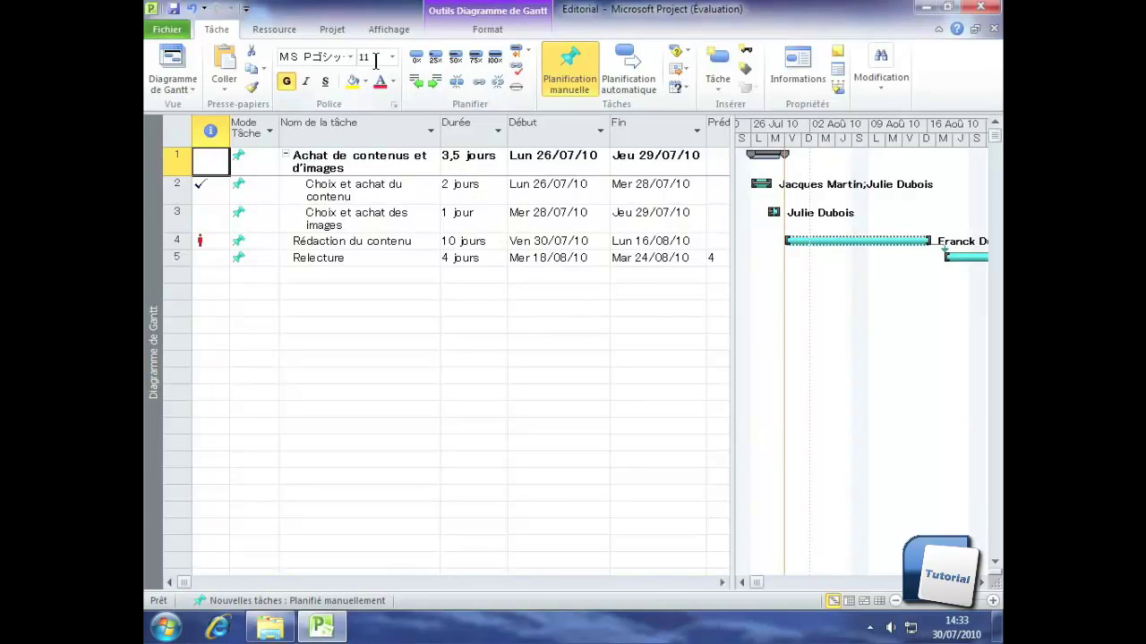
Move the project and its deadlines to a new start date of Lun 09/08/10, accepting the move of tasks with actual values
{"action": "left_click", "coordinate": [331, 32]}
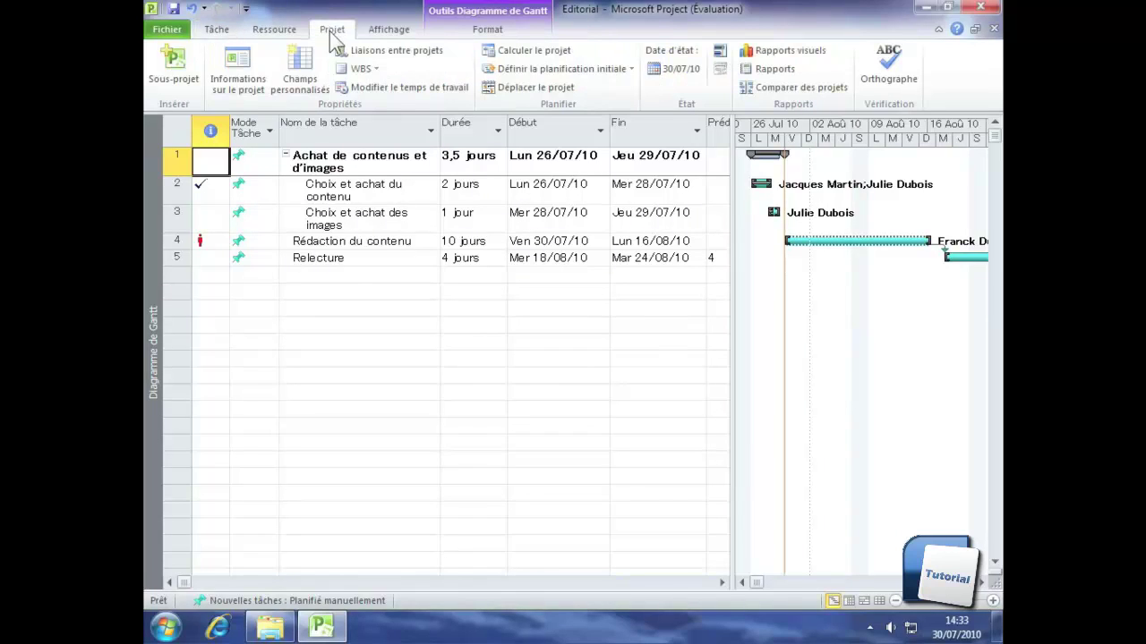
{"action": "left_click", "coordinate": [543, 89]}
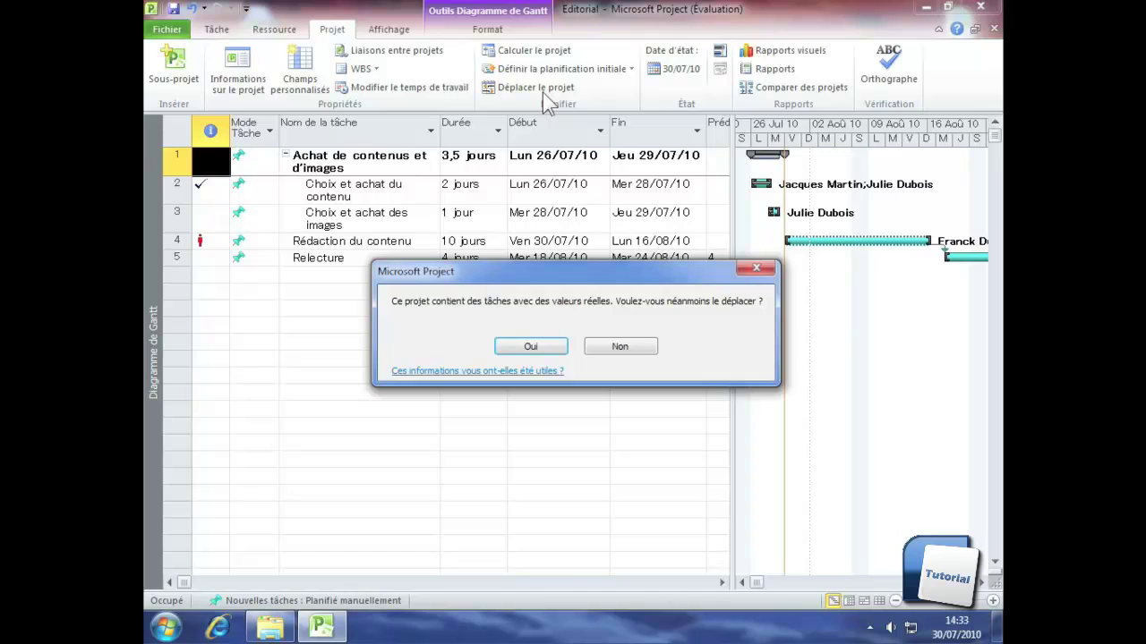
{"action": "left_click", "coordinate": [531, 347]}
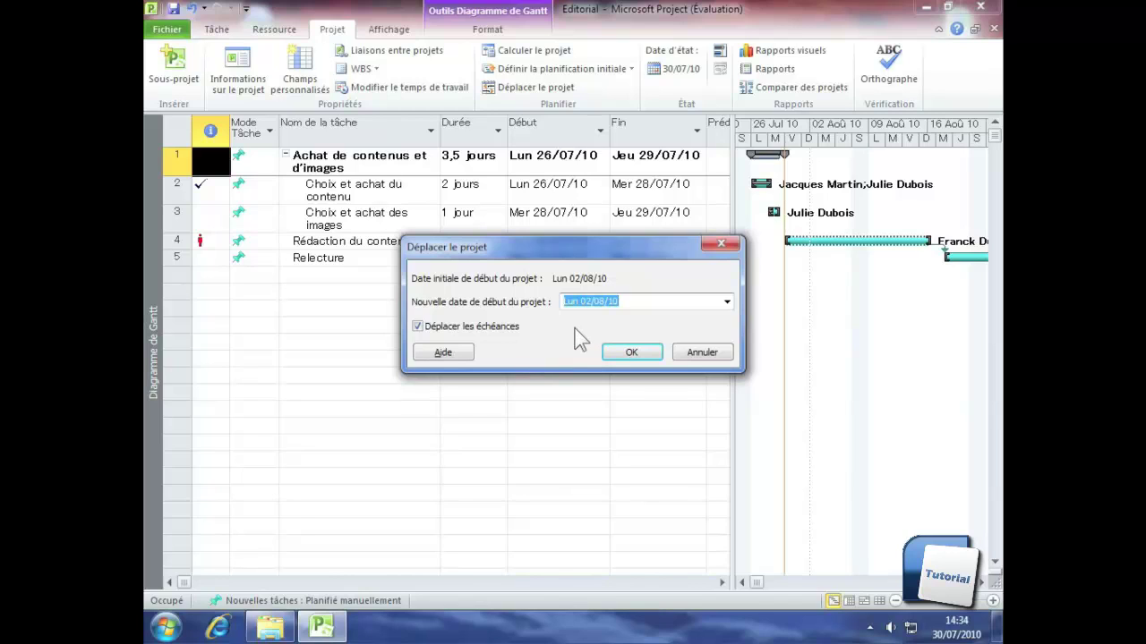
{"action": "left_click", "coordinate": [727, 302]}
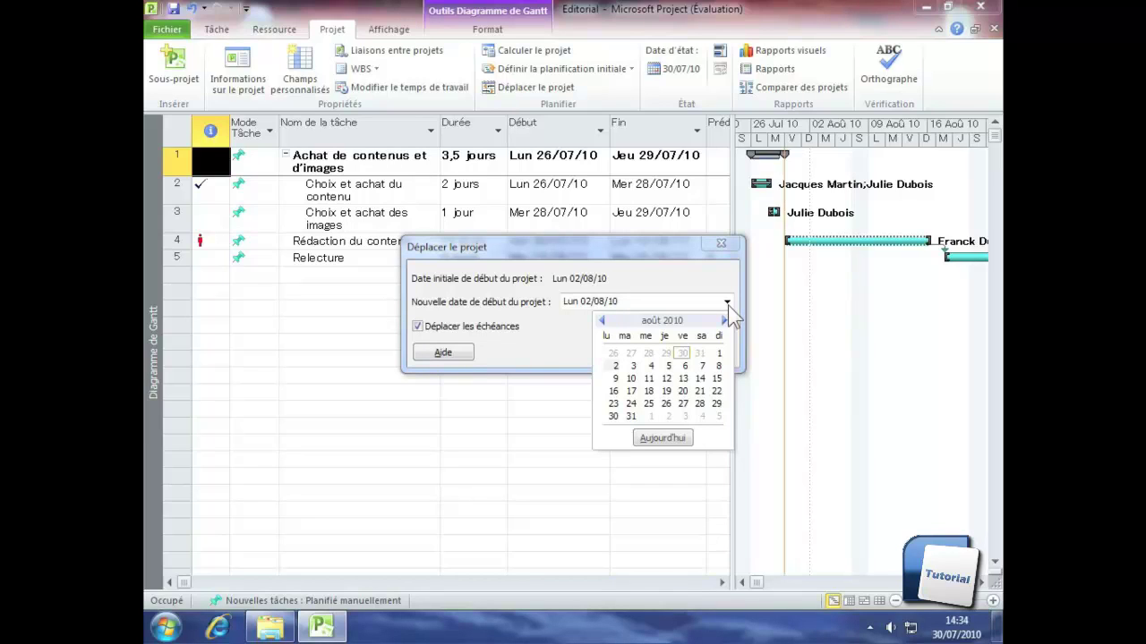
{"action": "left_click", "coordinate": [615, 379]}
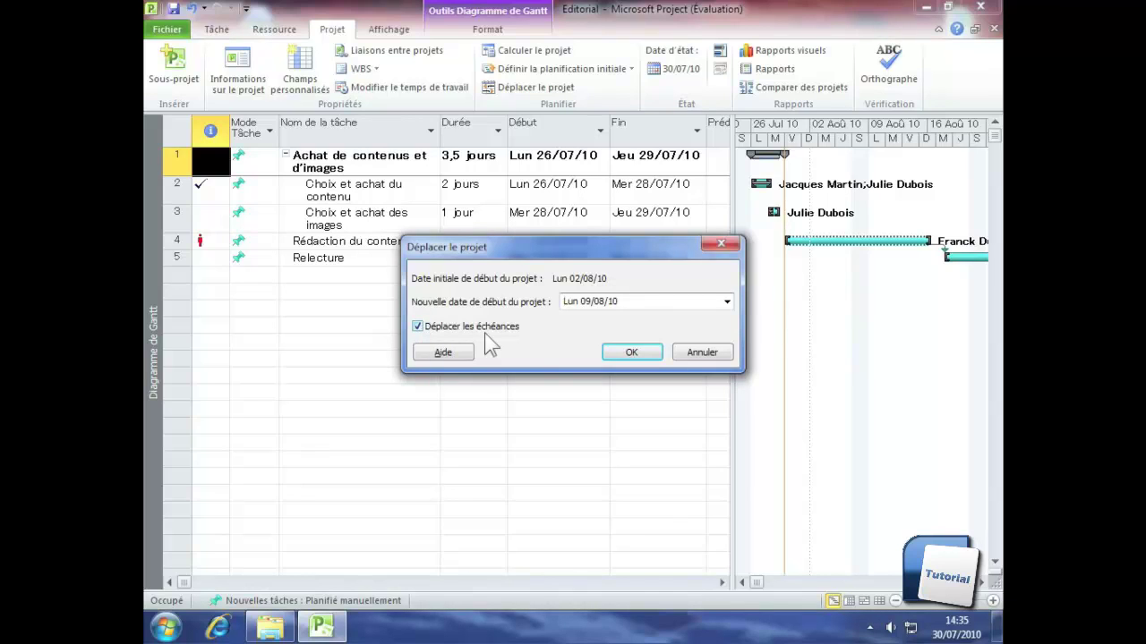
{"action": "left_click", "coordinate": [632, 351]}
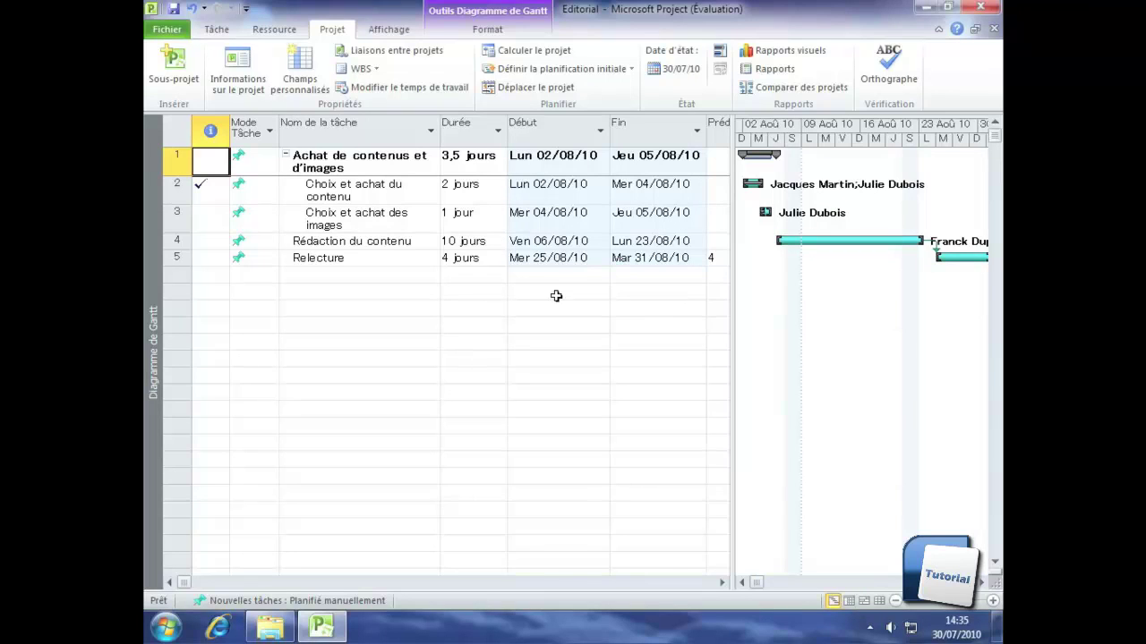
Set the project's status date to Lun 02/08/10
{"action": "left_click", "coordinate": [674, 75]}
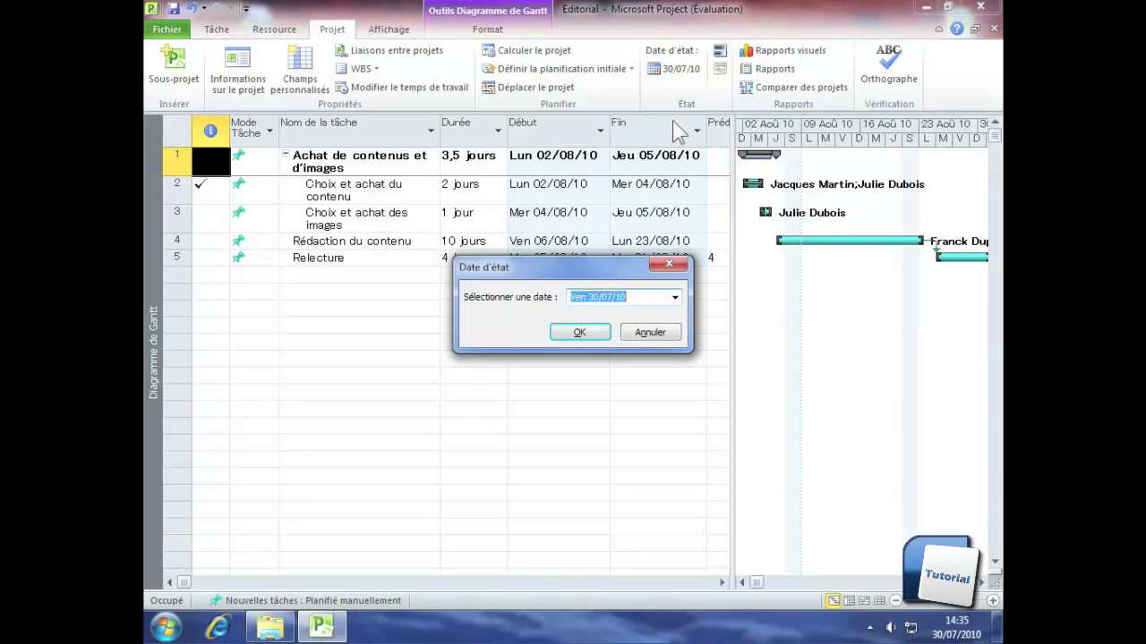
{"action": "left_click", "coordinate": [675, 298]}
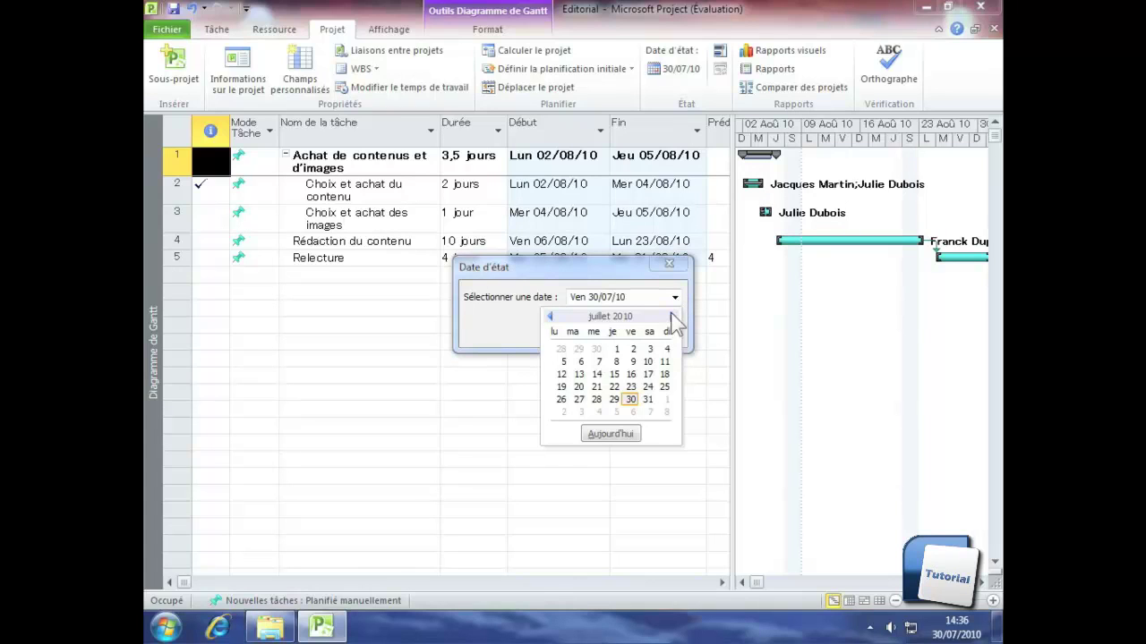
{"action": "left_click", "coordinate": [671, 317]}
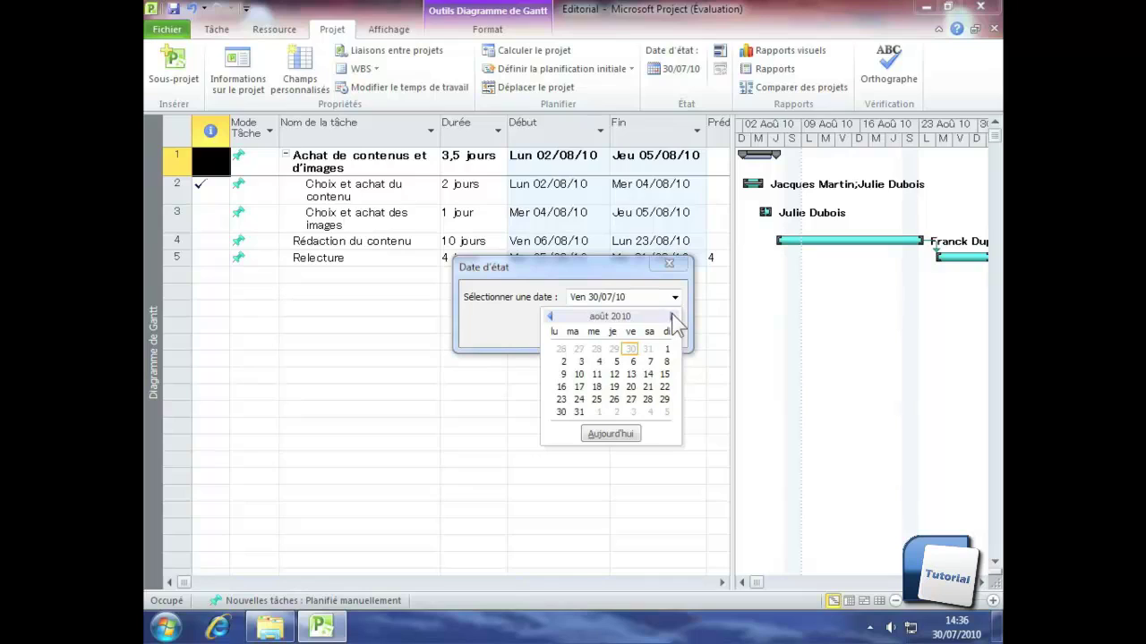
{"action": "left_click", "coordinate": [564, 363]}
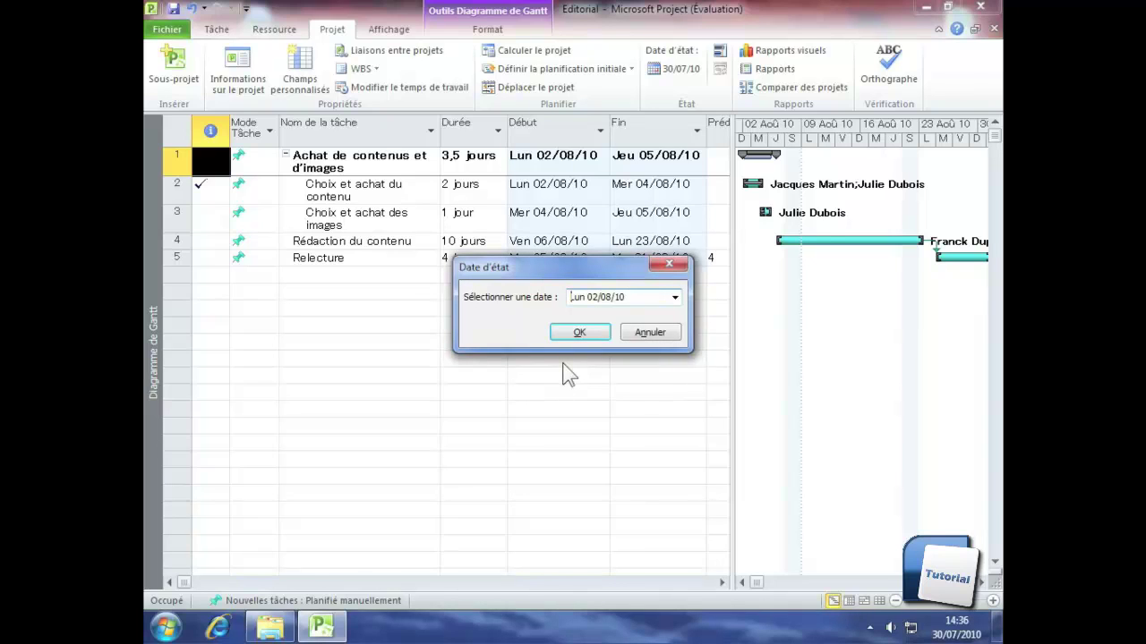
{"action": "left_click", "coordinate": [586, 335]}
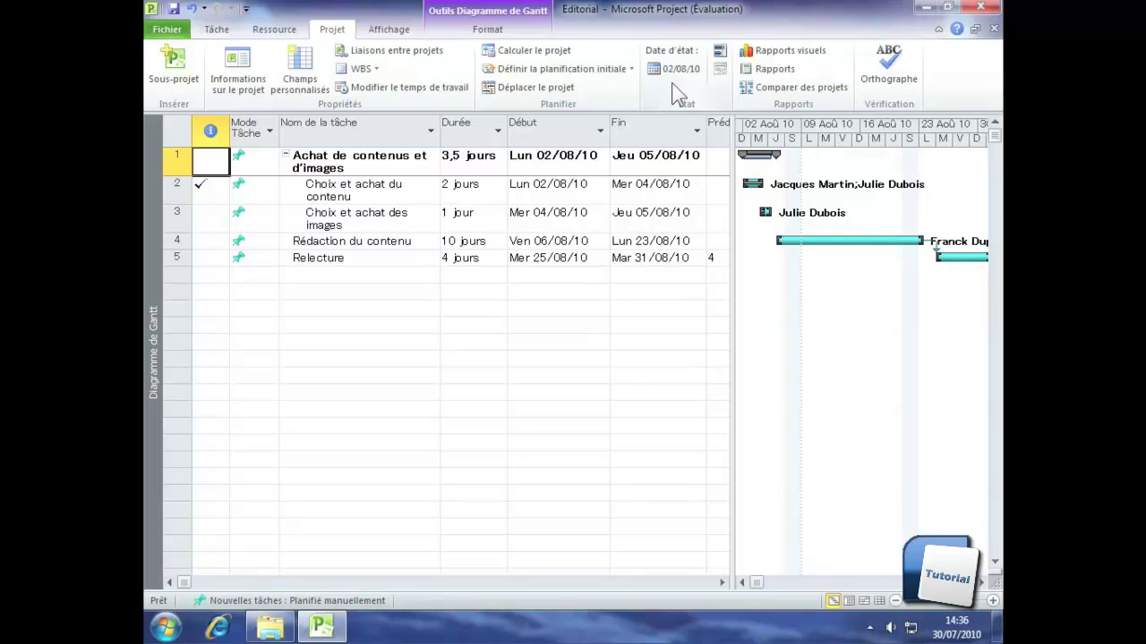
Update work as completed through Ven 13/08/10 for the entire project, keeping the 0% - 100% completion option
{"action": "left_click", "coordinate": [720, 59]}
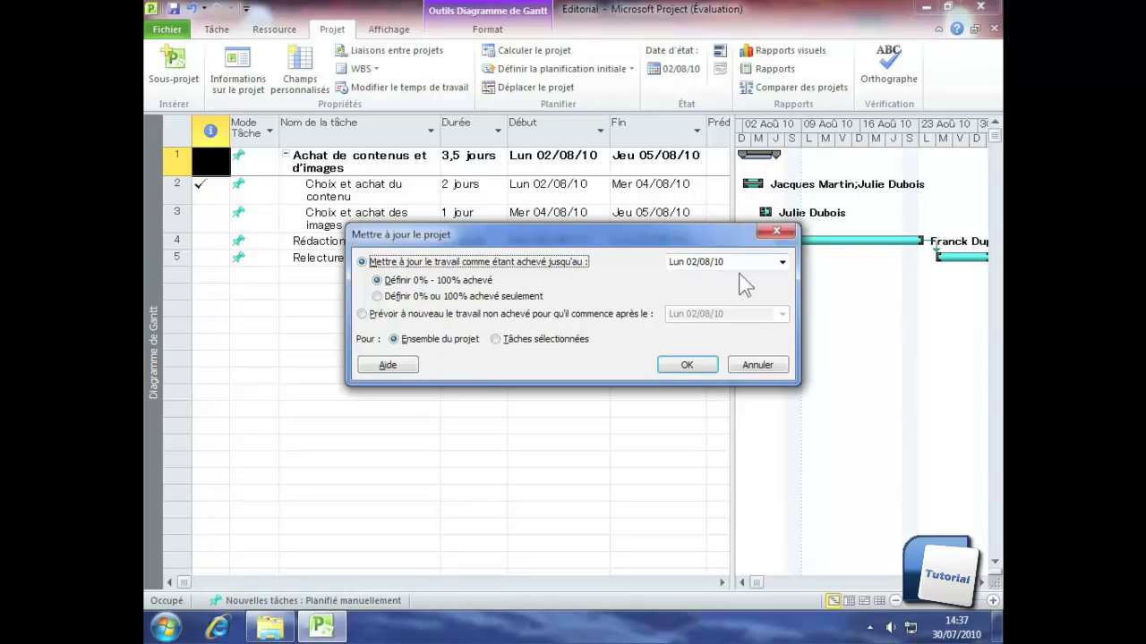
{"action": "left_click", "coordinate": [781, 262]}
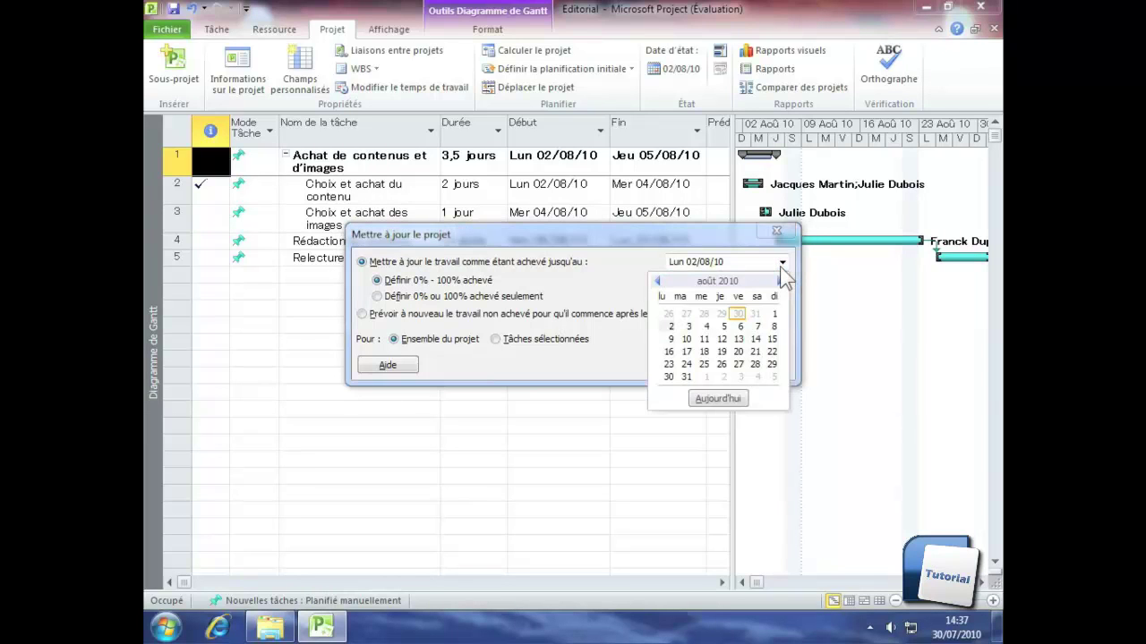
{"action": "left_click", "coordinate": [738, 339]}
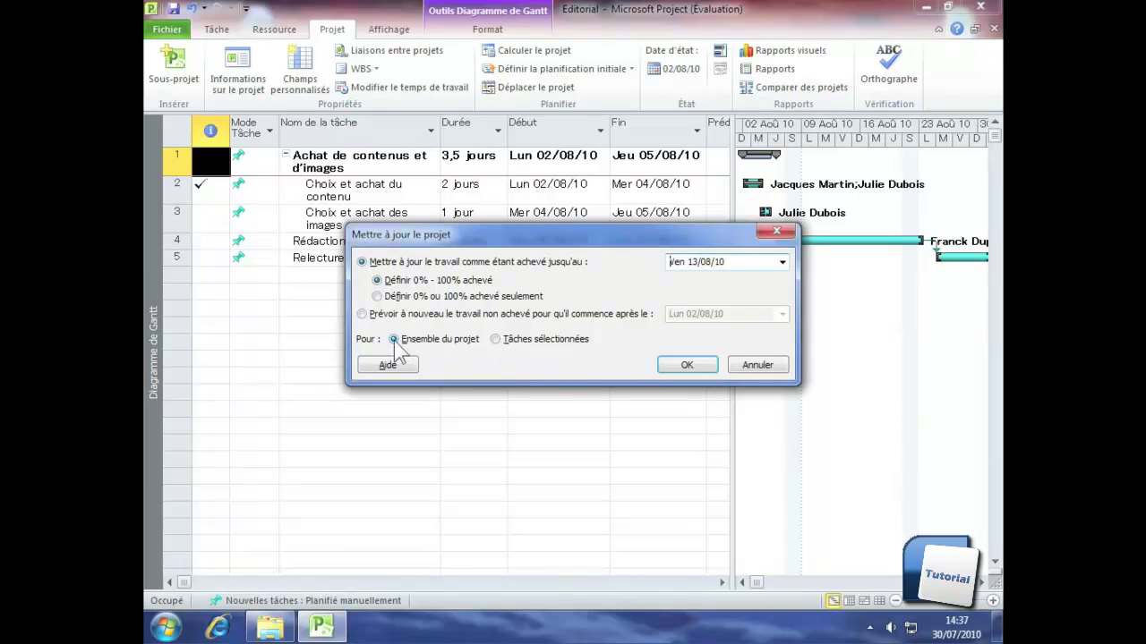
{"action": "left_click", "coordinate": [685, 366]}
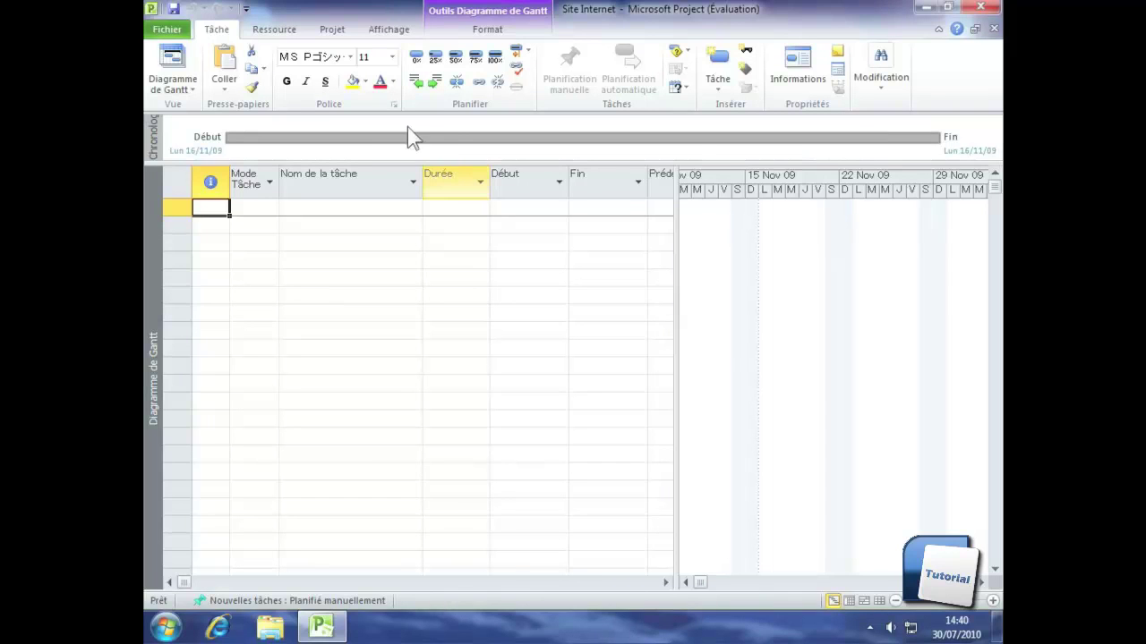
Insert Communication - graphisme from the desktop's Site Internet folder as a linked subproject of the Site Internet project, and check its tasks
{"action": "left_click", "coordinate": [344, 31]}
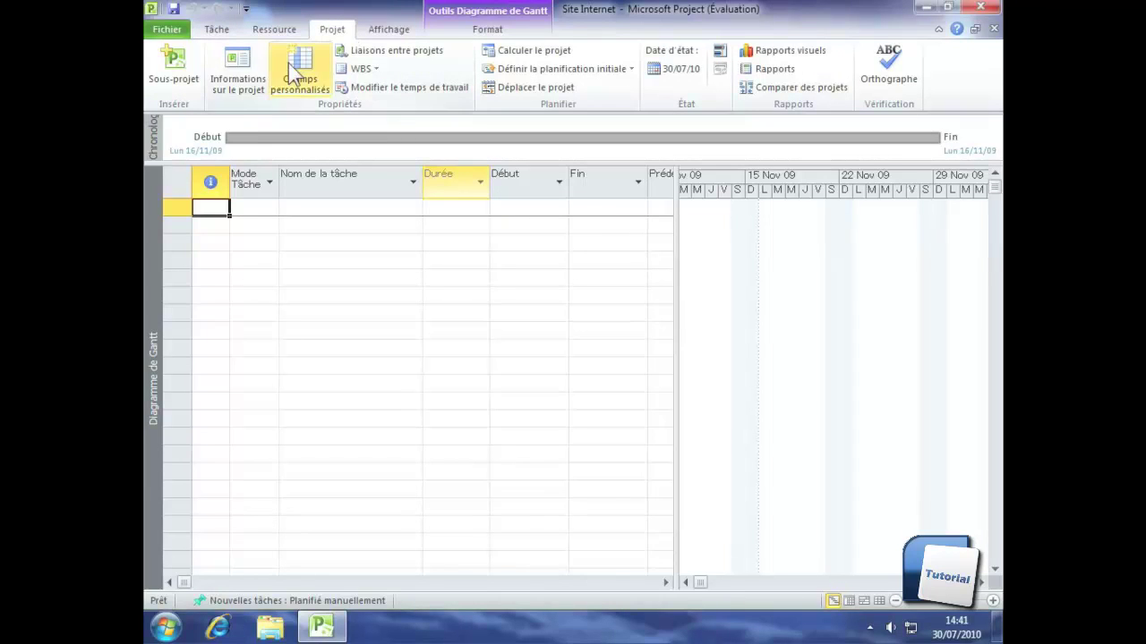
{"action": "left_click", "coordinate": [176, 72]}
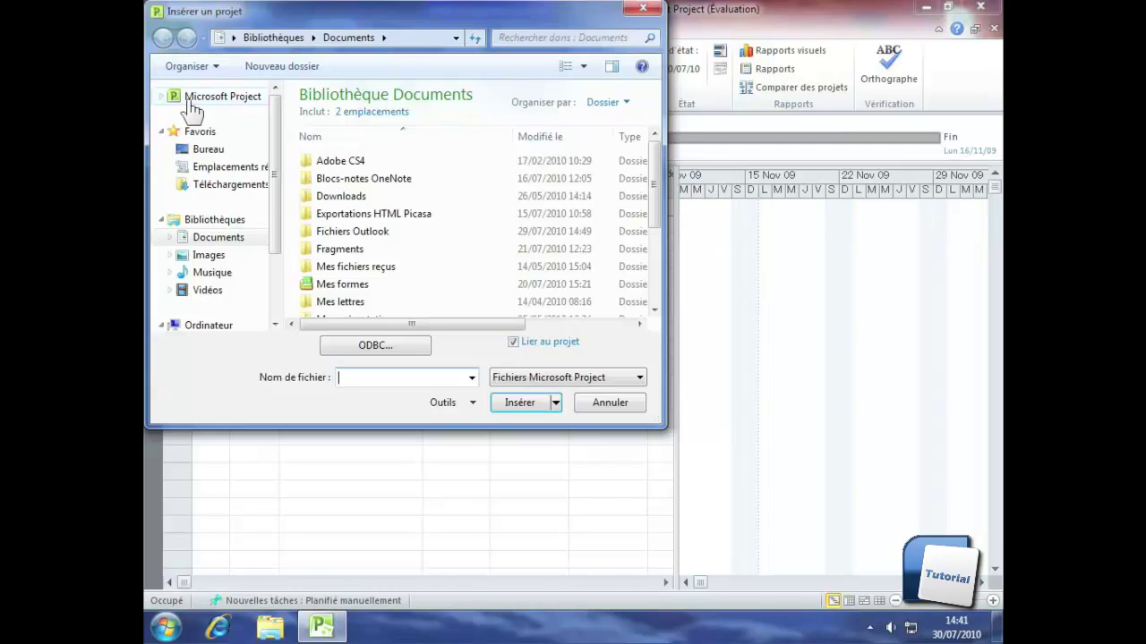
{"action": "left_click", "coordinate": [208, 152]}
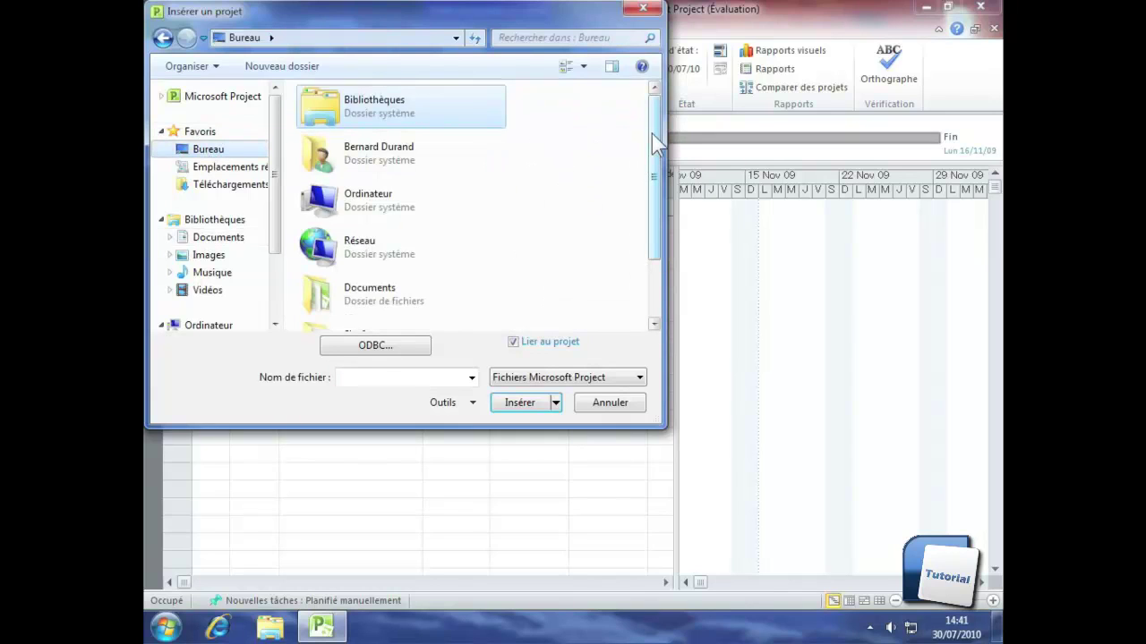
{"action": "left_click_drag", "start_coordinate": [651, 134], "coordinate": [654, 179]}
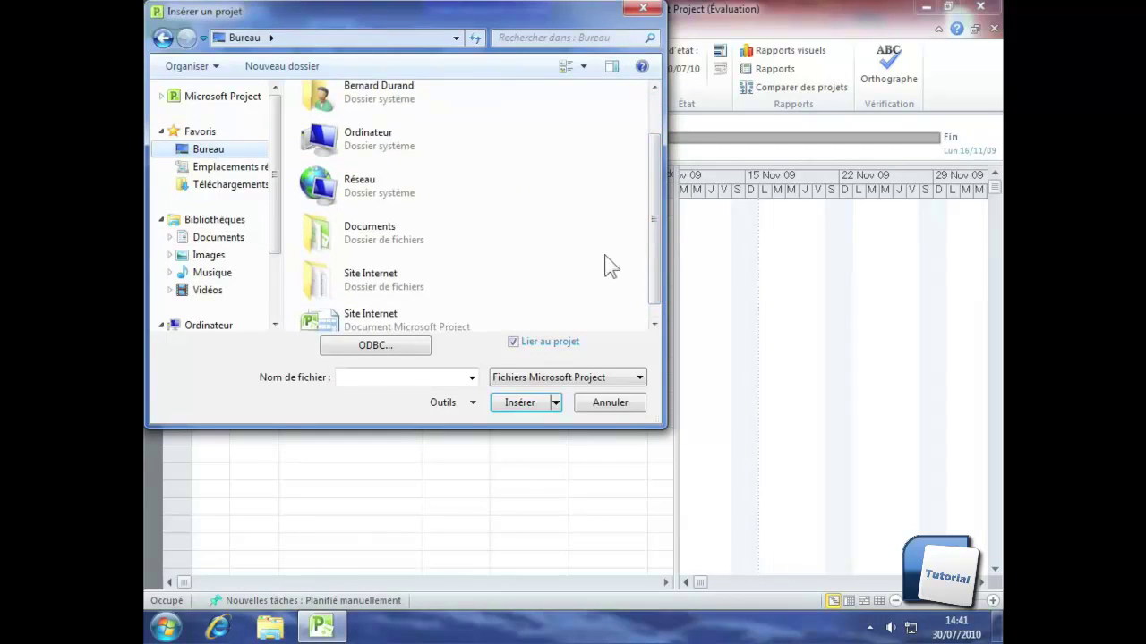
{"action": "double_click", "coordinate": [377, 288]}
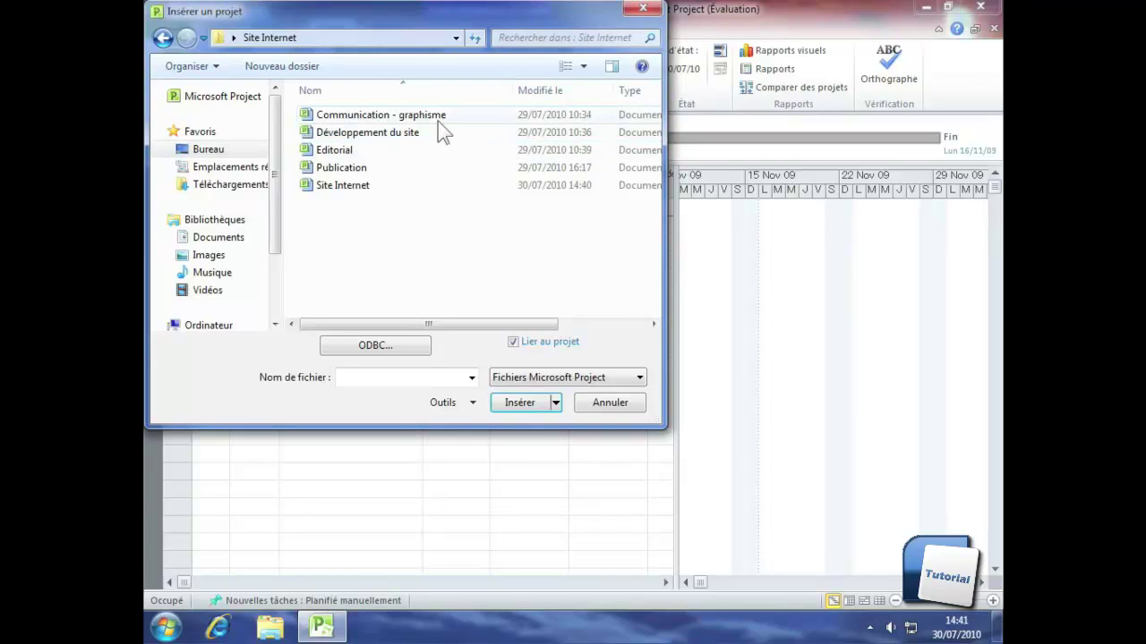
{"action": "left_click", "coordinate": [386, 116]}
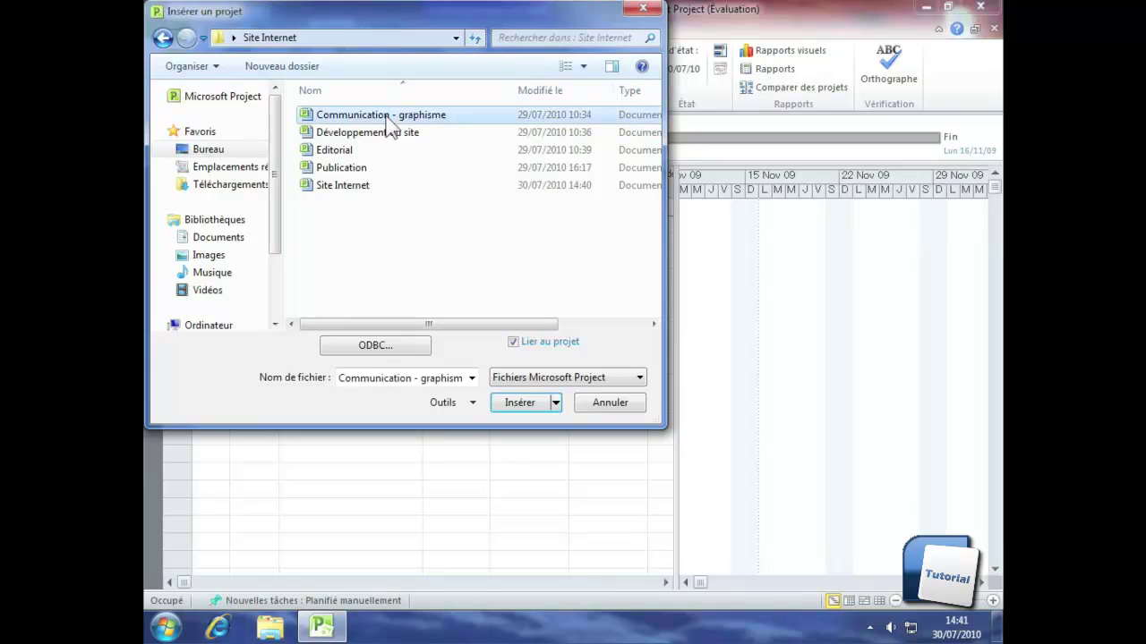
{"action": "left_click", "coordinate": [517, 407]}
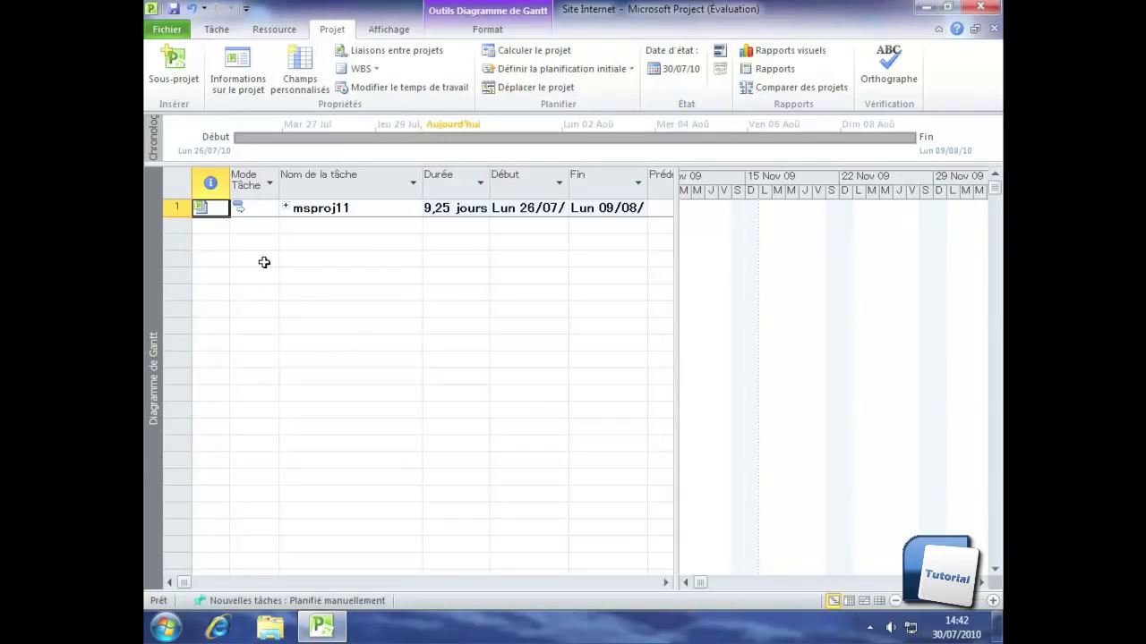
{"action": "left_click", "coordinate": [285, 206]}
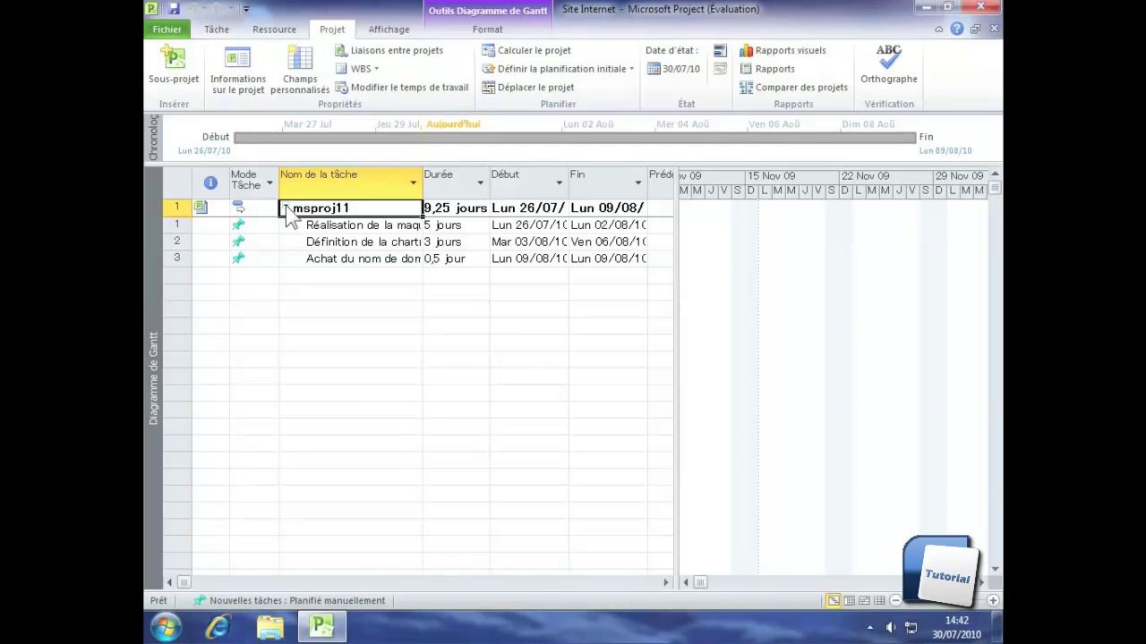
{"action": "left_click", "coordinate": [286, 209]}
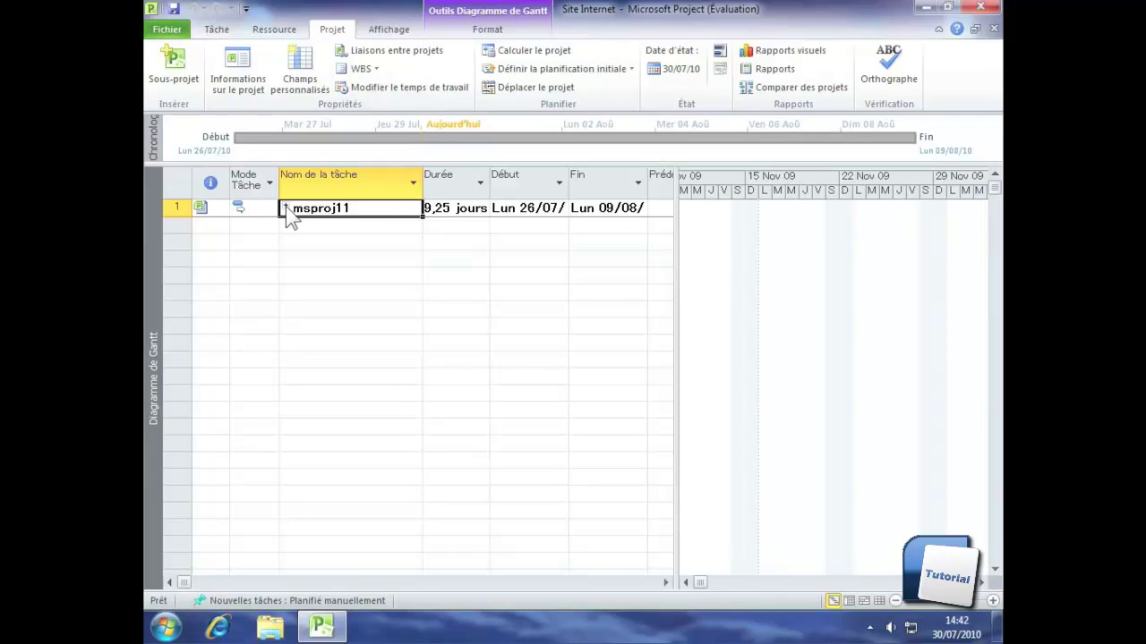
Insert Développement du site as a linked subproject above the existing one and expand its task list
{"action": "left_click", "coordinate": [184, 79]}
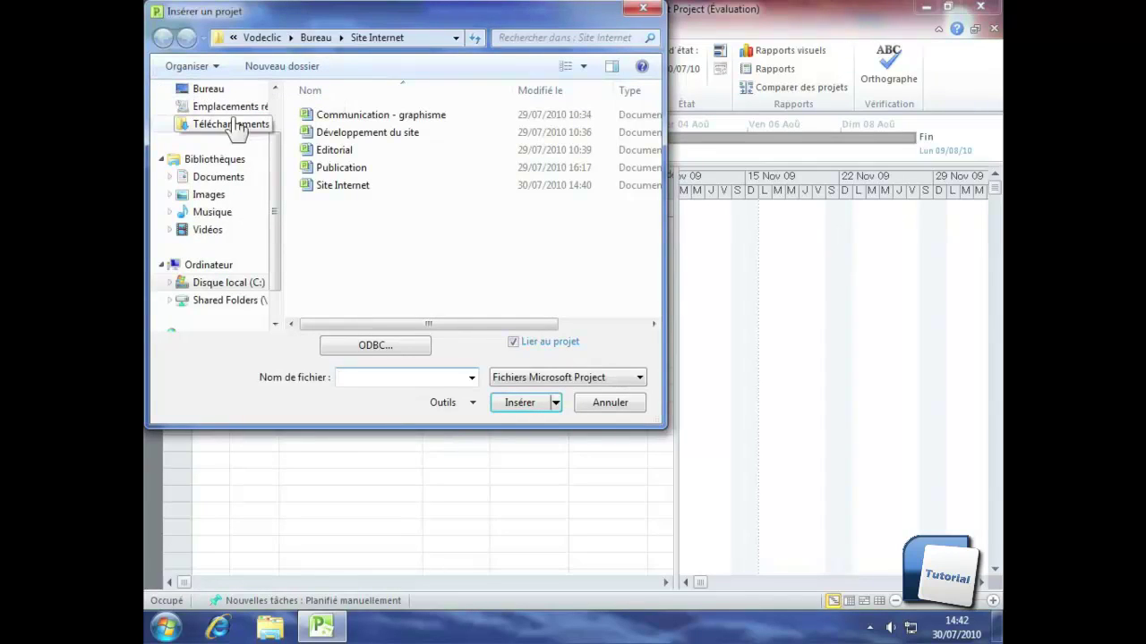
{"action": "left_click", "coordinate": [383, 141]}
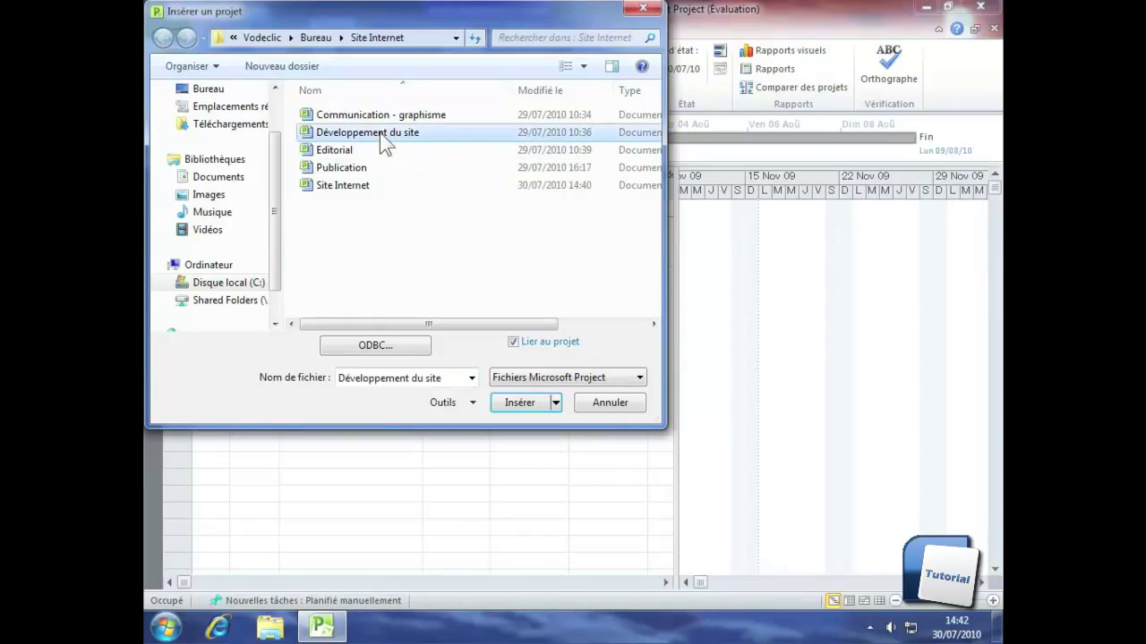
{"action": "left_click", "coordinate": [519, 403]}
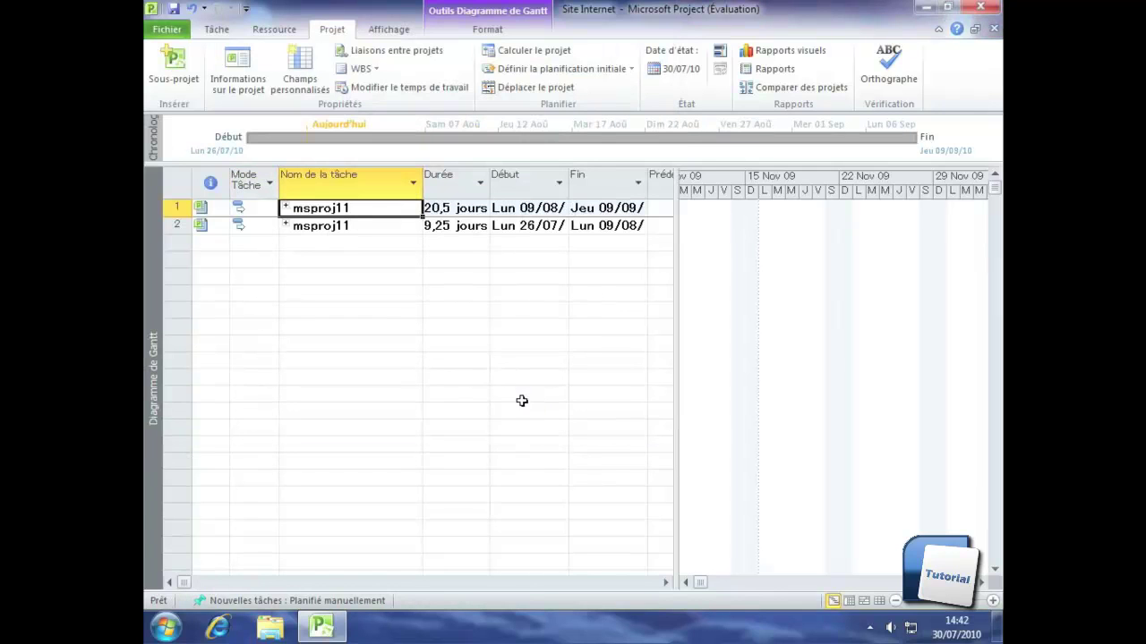
{"action": "left_click", "coordinate": [284, 208]}
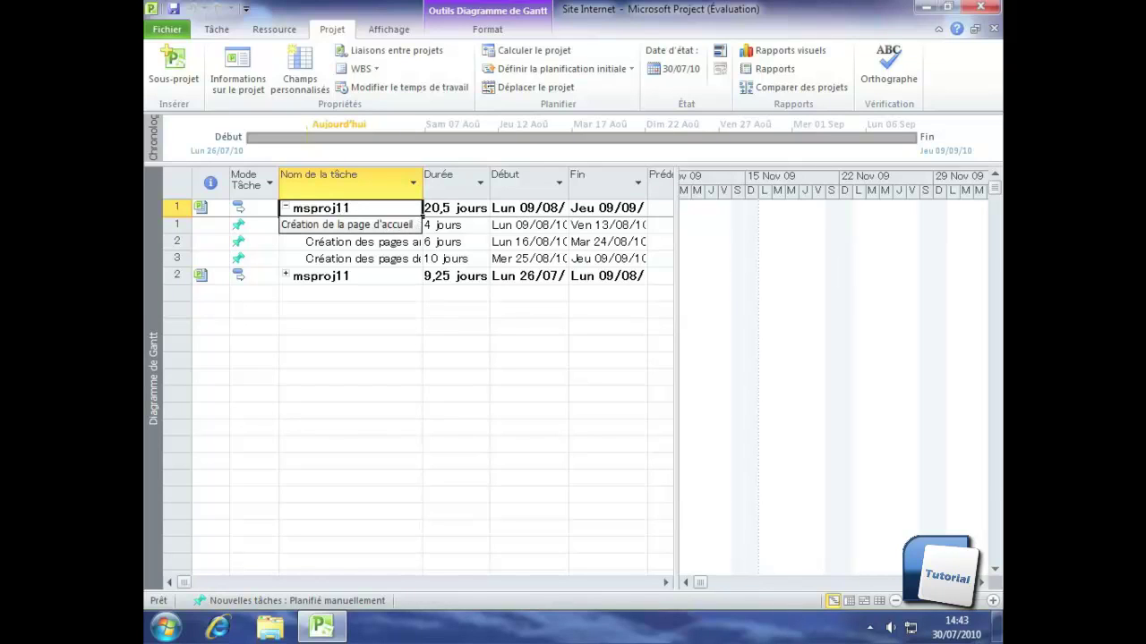
Rename the first subproject's summary task as Développement du site and the second one's as Communication
{"action": "type", "text": "Déve"}
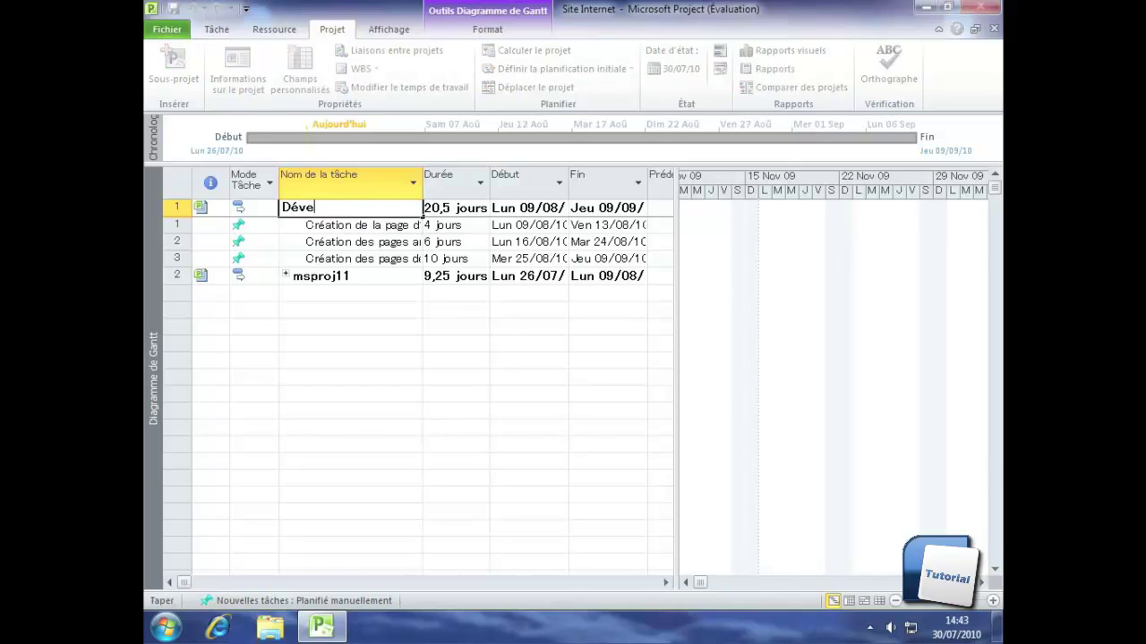
{"action": "type", "text": "loppement du site"}
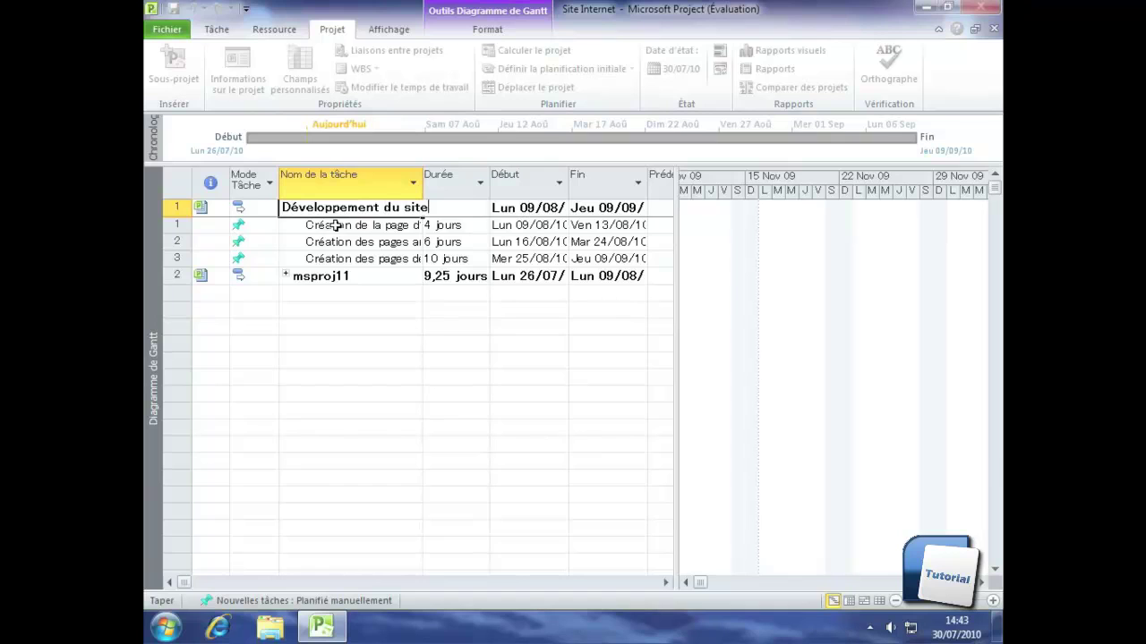
{"action": "key", "text": "Return"}
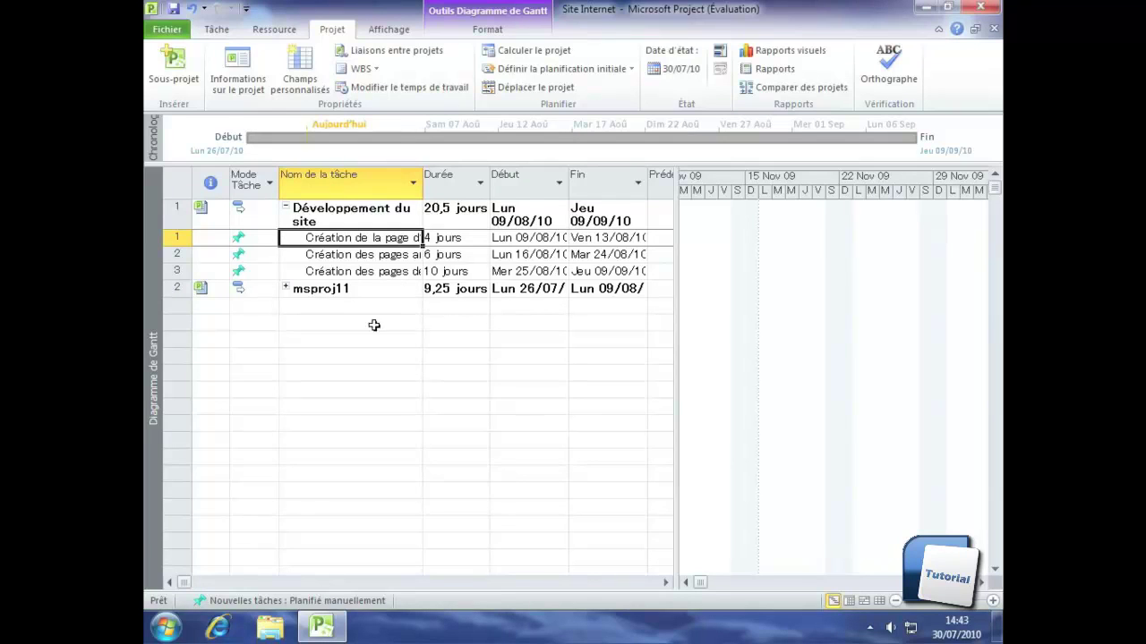
{"action": "left_click", "coordinate": [354, 289]}
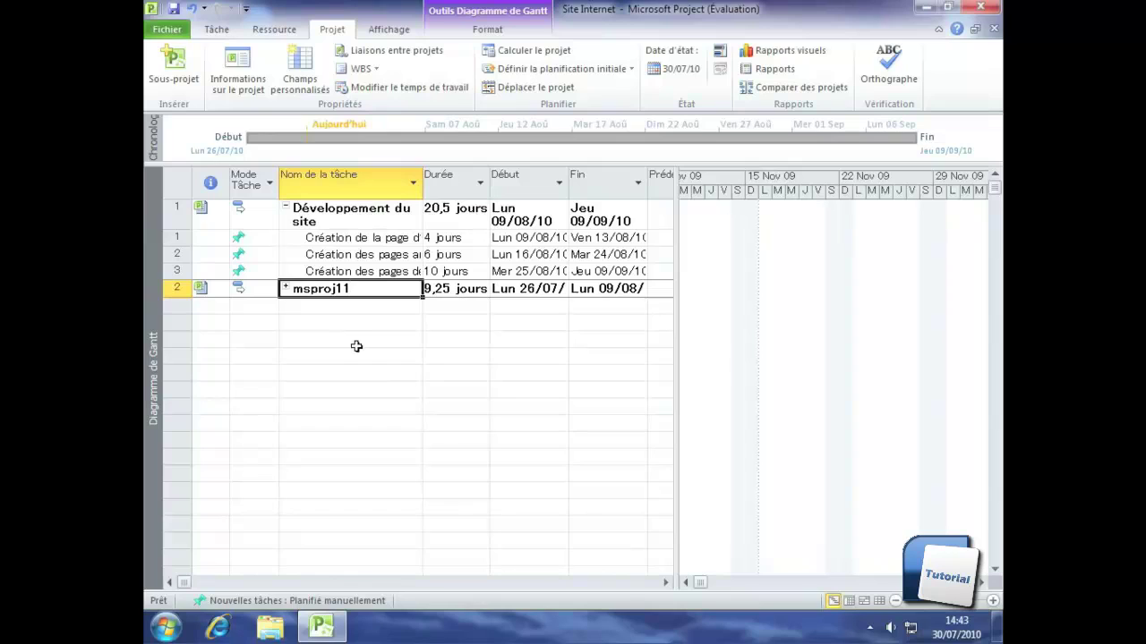
{"action": "type", "text": "Communic"}
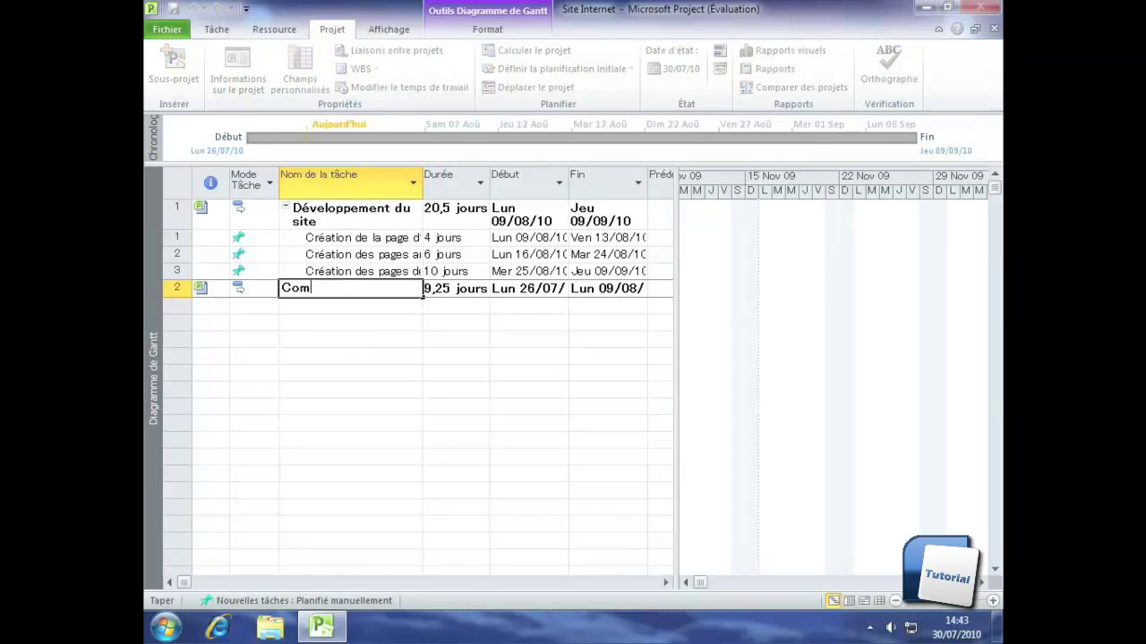
{"action": "type", "text": "ation"}
{"action": "key", "text": "Return"}
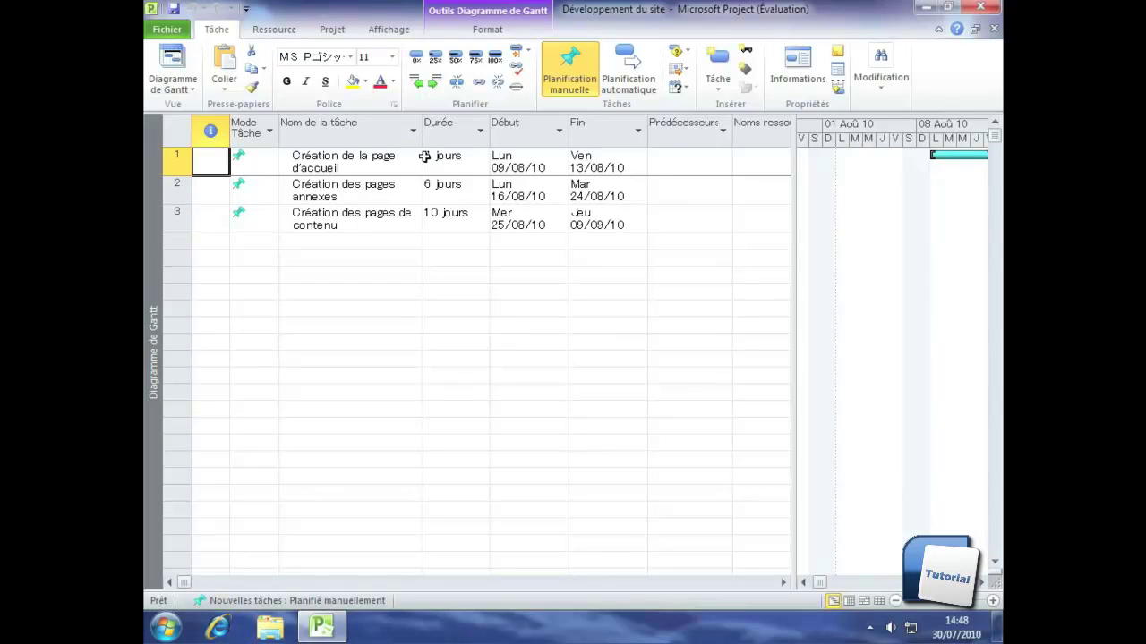
Show the Chronologie view above the Gantt chart of the Développement du site project and make its pane taller
{"action": "left_click", "coordinate": [399, 34]}
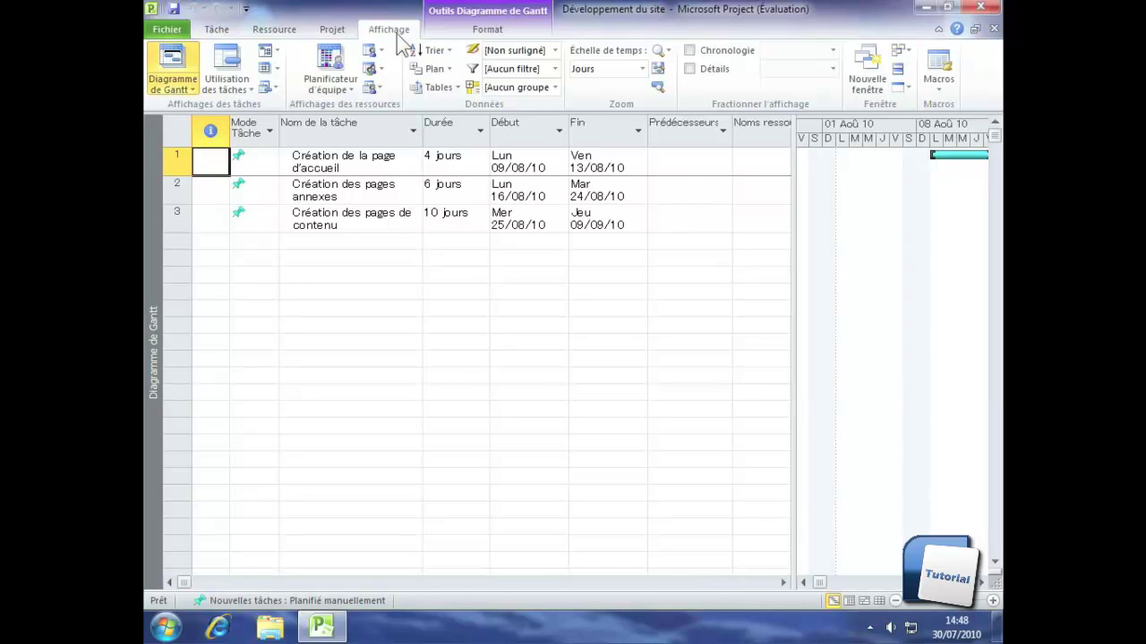
{"action": "left_click", "coordinate": [690, 51]}
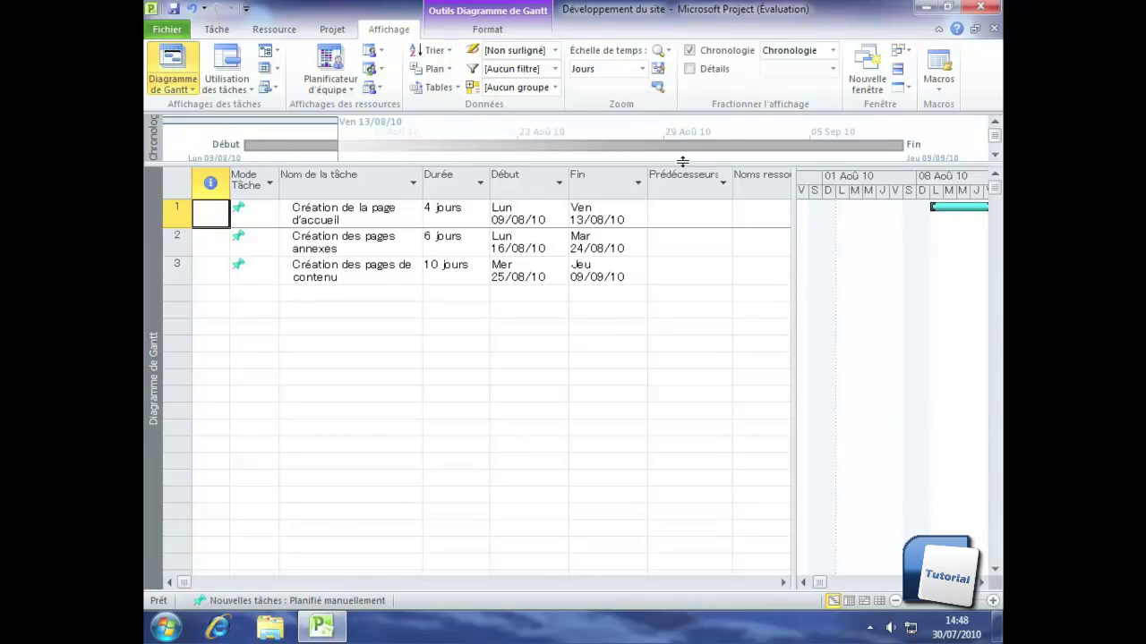
{"action": "left_click_drag", "start_coordinate": [682, 161], "coordinate": [675, 184]}
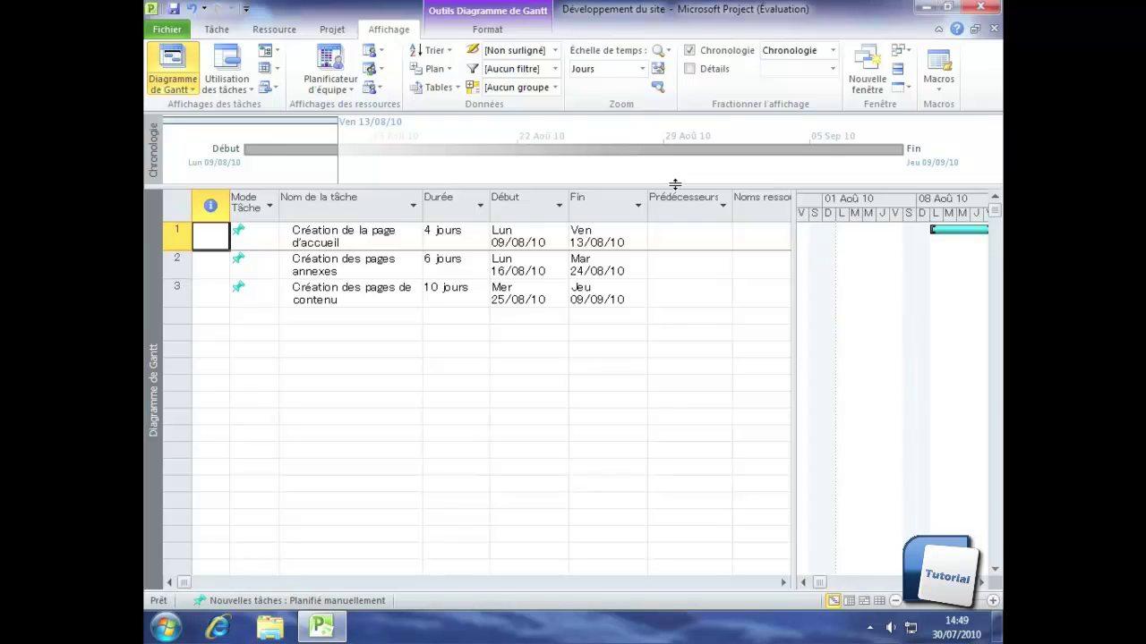
{"action": "left_click", "coordinate": [682, 201]}
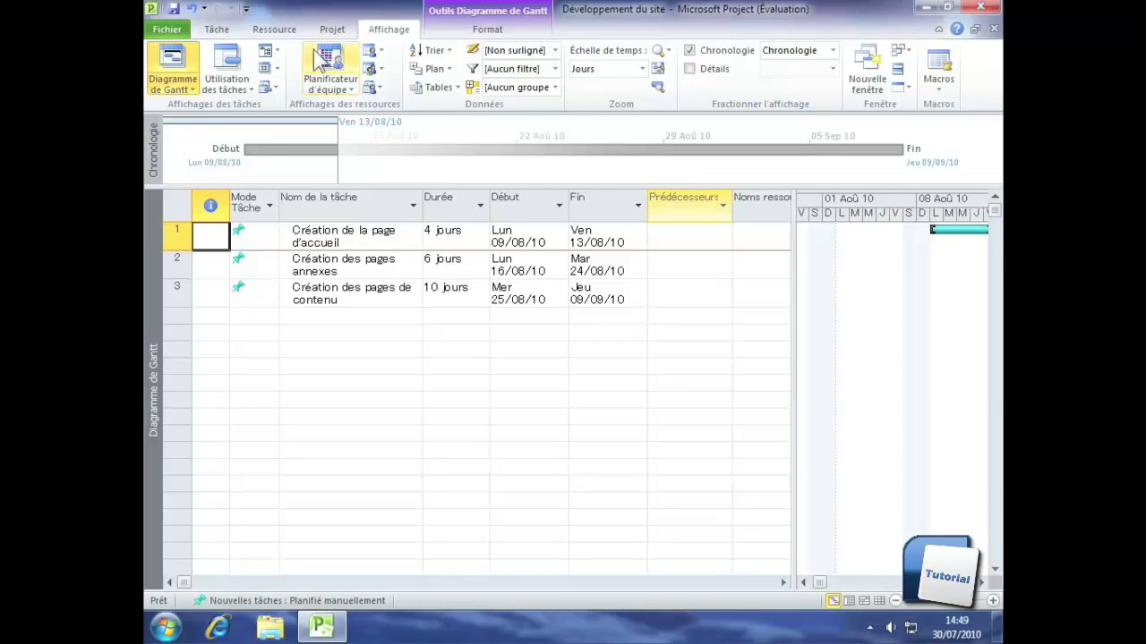
Add the task Création des pages annexes to the timeline
{"action": "left_click", "coordinate": [215, 30]}
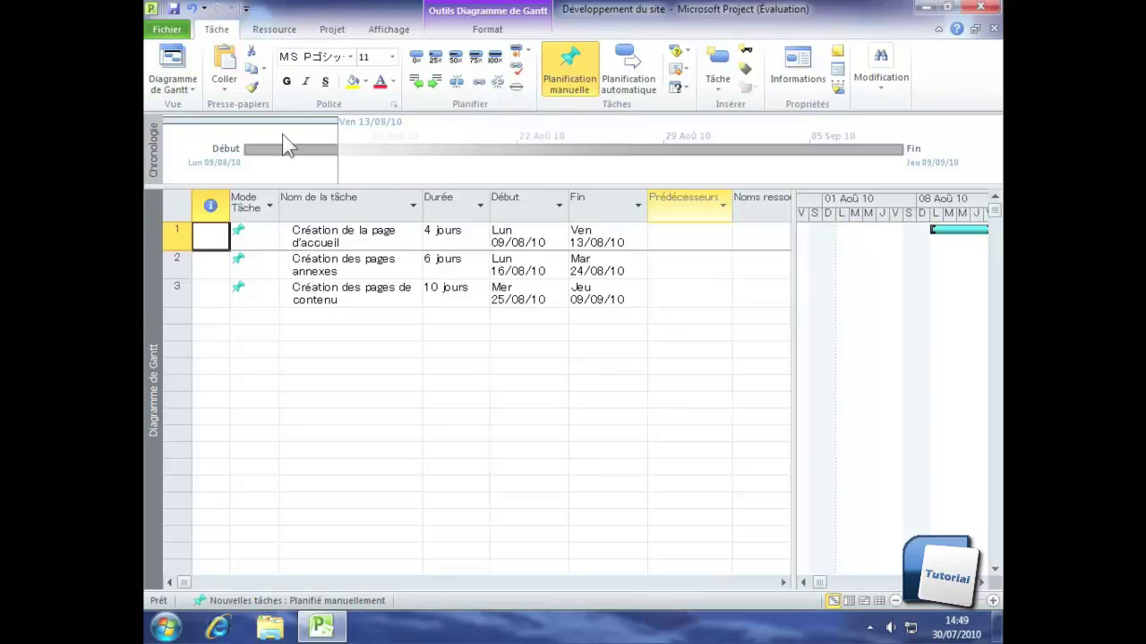
{"action": "left_click", "coordinate": [324, 265]}
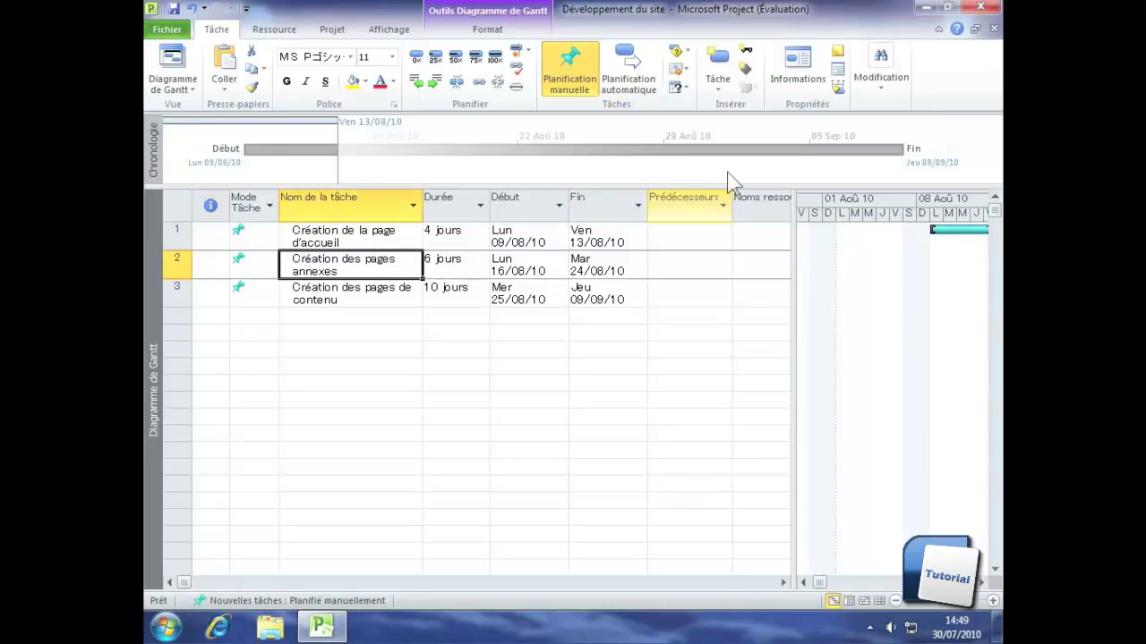
{"action": "left_click", "coordinate": [839, 89]}
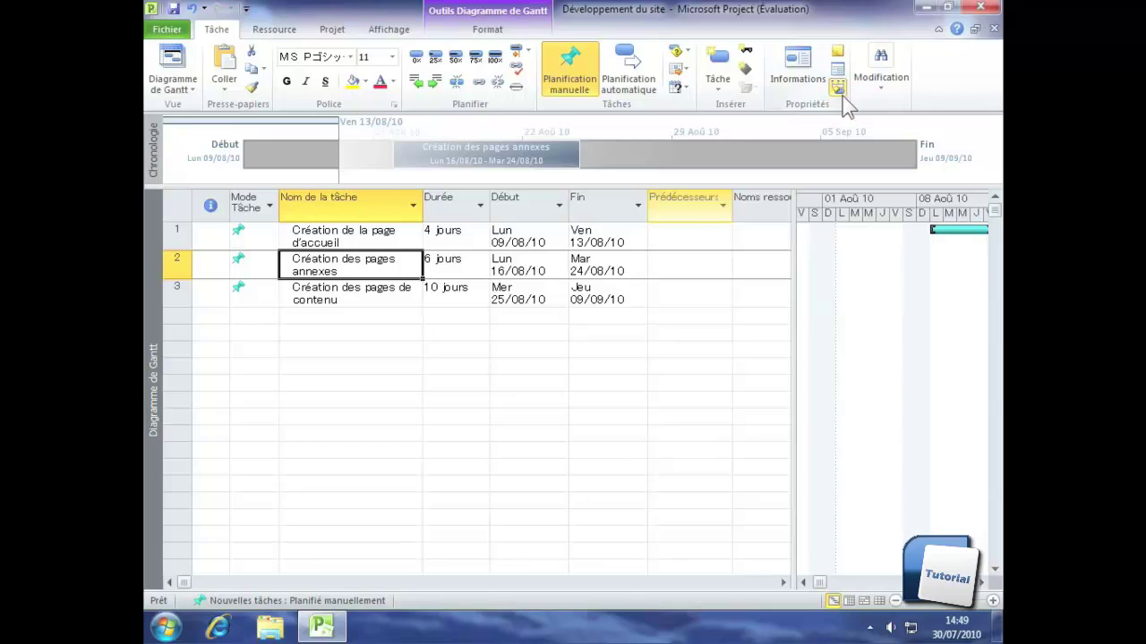
Add the task Création des pages de contenu to the timeline
{"action": "mouse_move", "coordinate": [475, 147]}
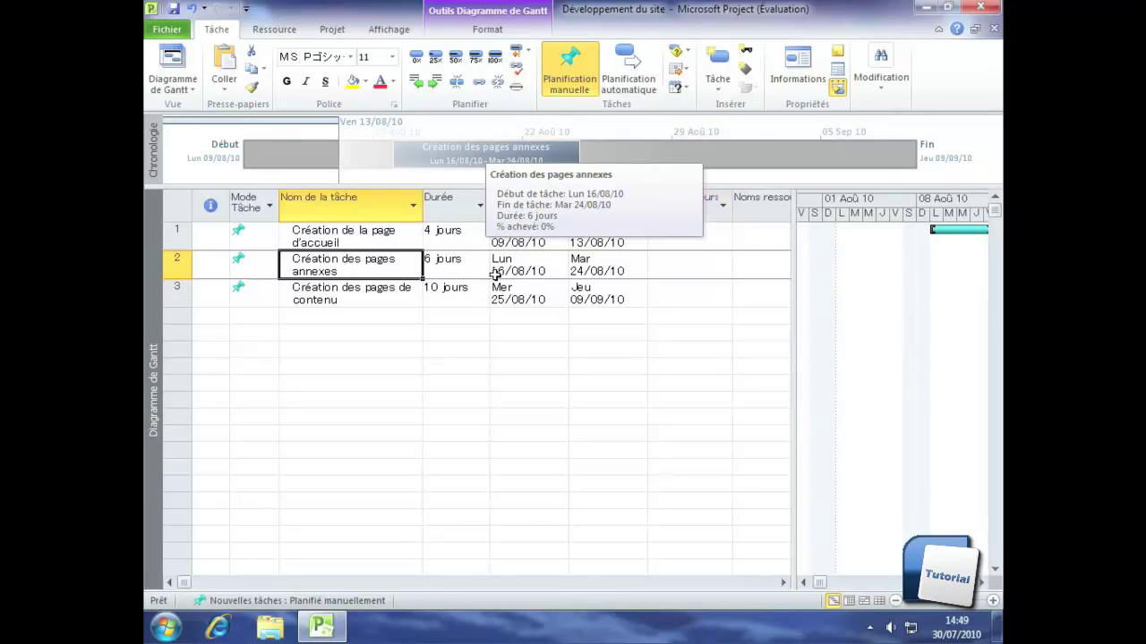
{"action": "left_click", "coordinate": [353, 301]}
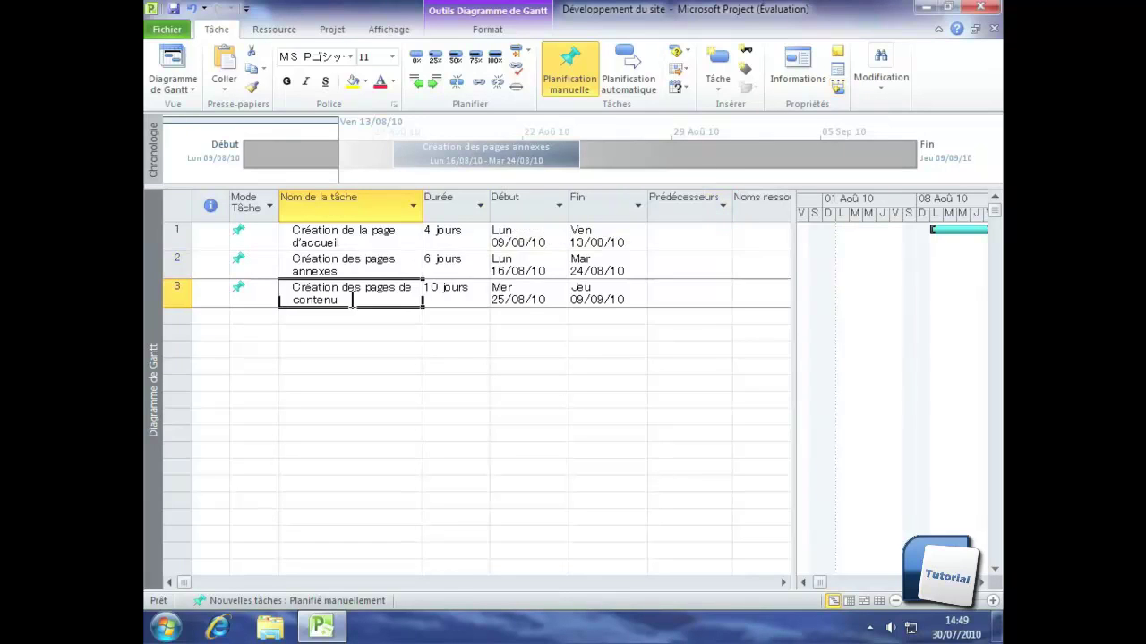
{"action": "left_click", "coordinate": [840, 88]}
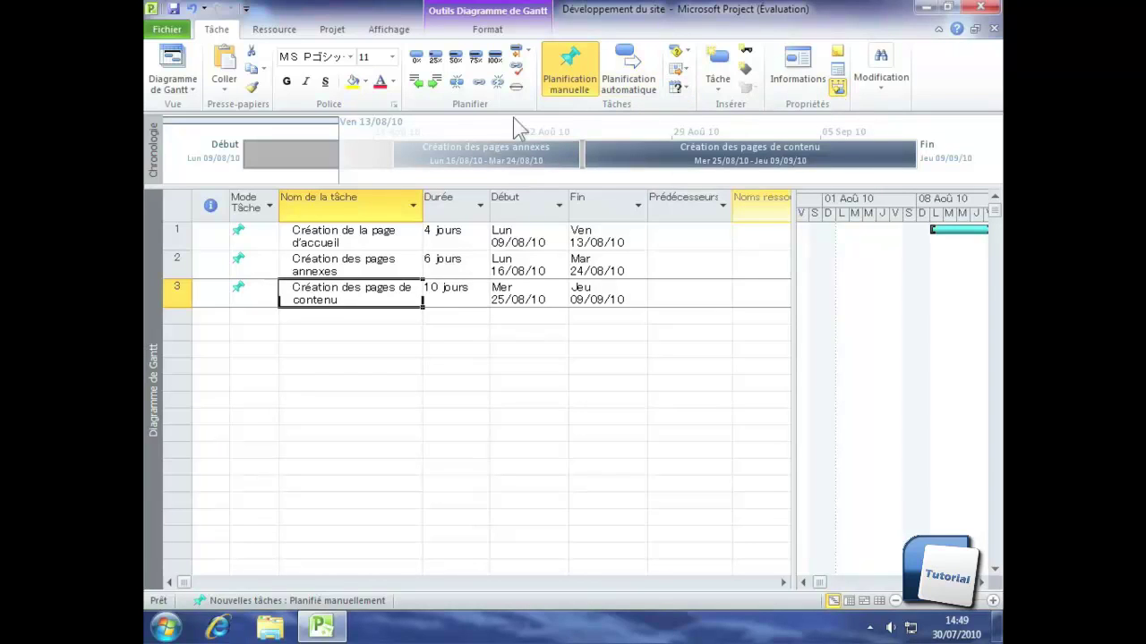
Try the date format 28 Jan 09 on the timeline tasks and settle on the weekday format Mer 28 Jan 09
{"action": "left_click", "coordinate": [481, 157]}
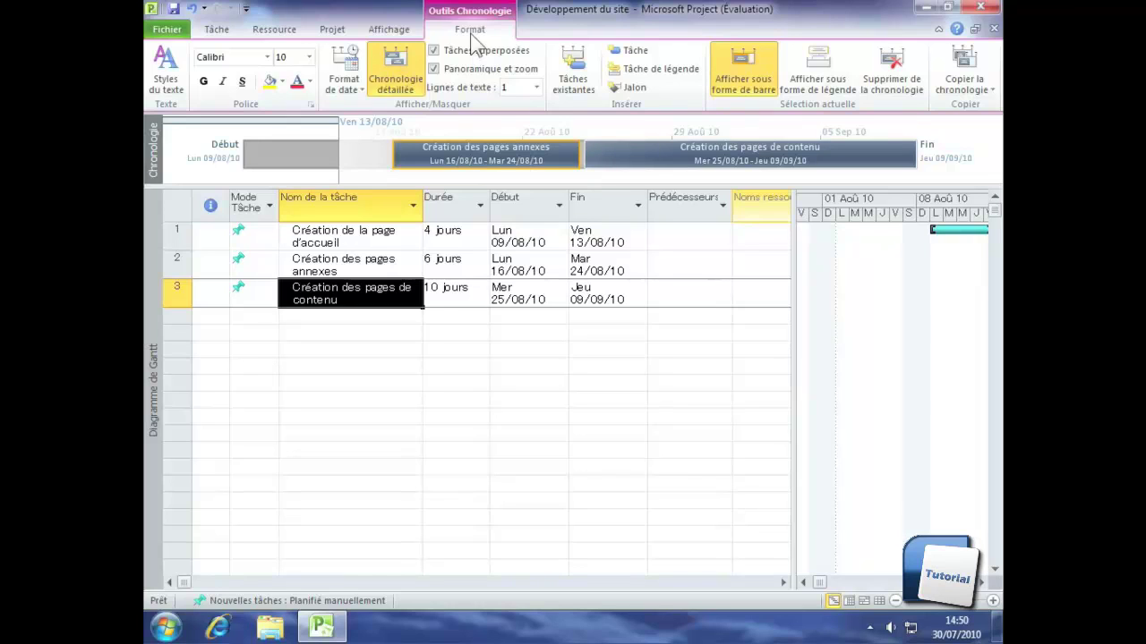
{"action": "left_click", "coordinate": [340, 90]}
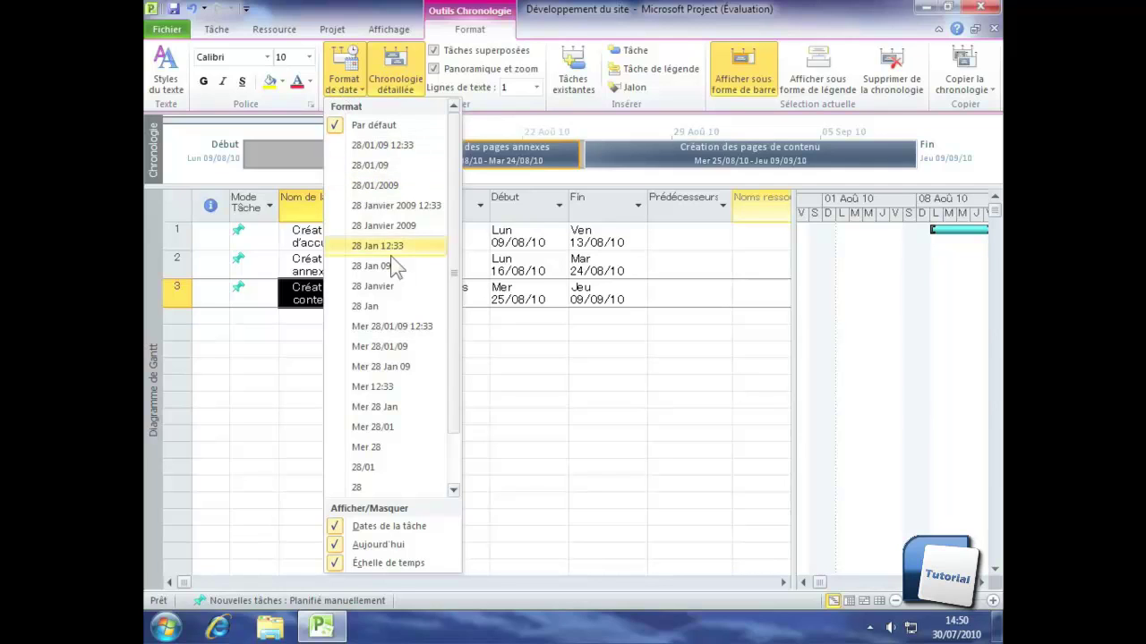
{"action": "left_click", "coordinate": [371, 266]}
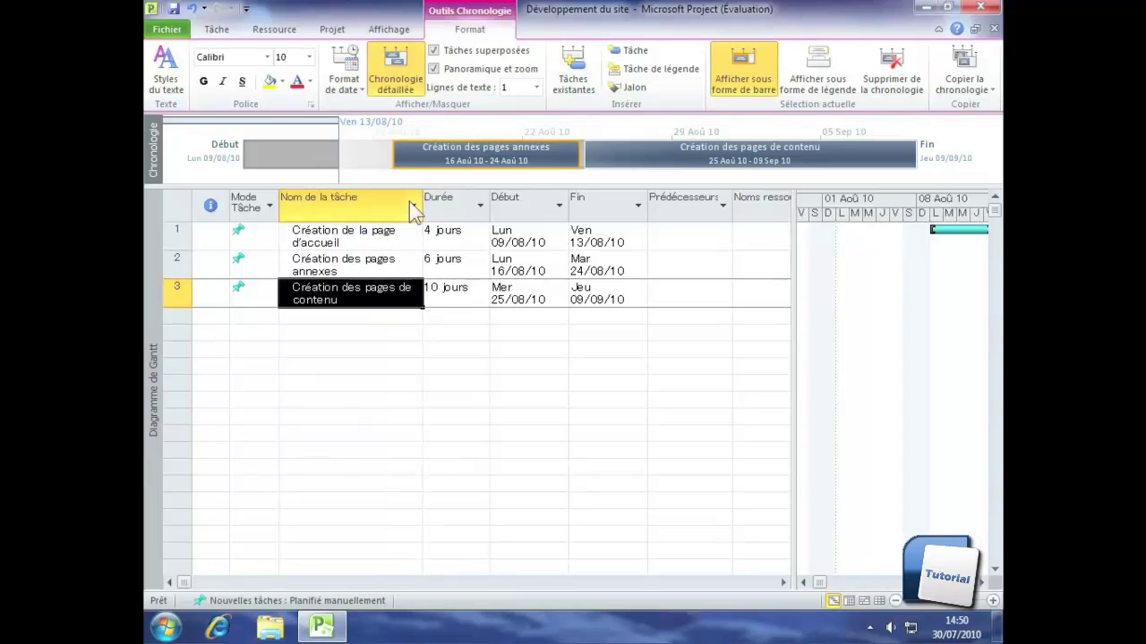
{"action": "mouse_move", "coordinate": [464, 170]}
{"action": "left_click", "coordinate": [351, 97]}
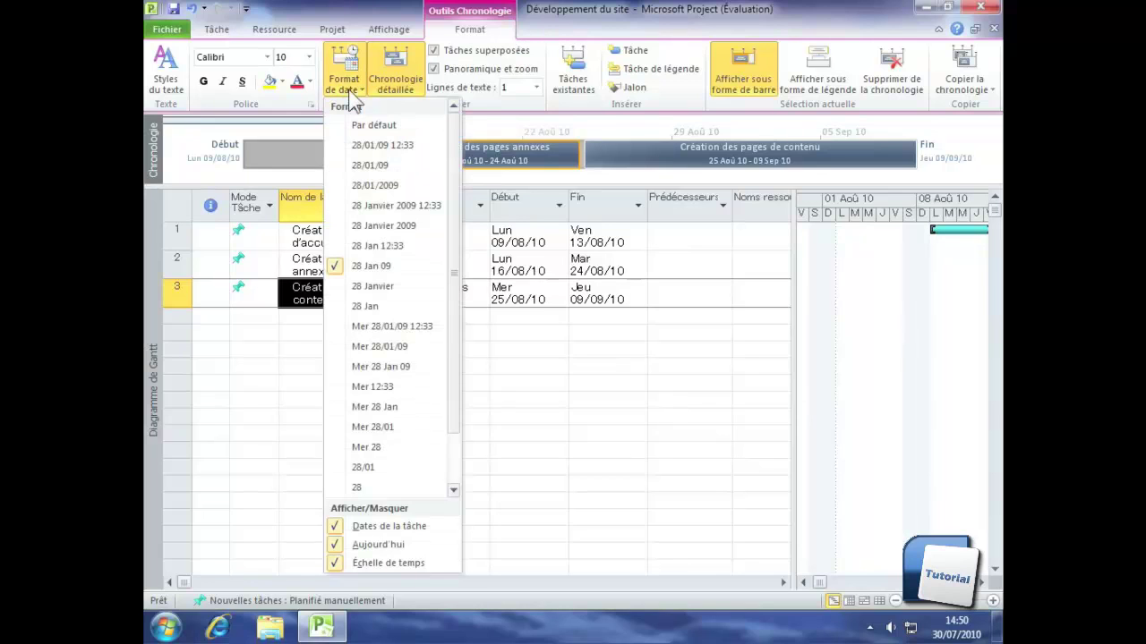
{"action": "left_click", "coordinate": [381, 368]}
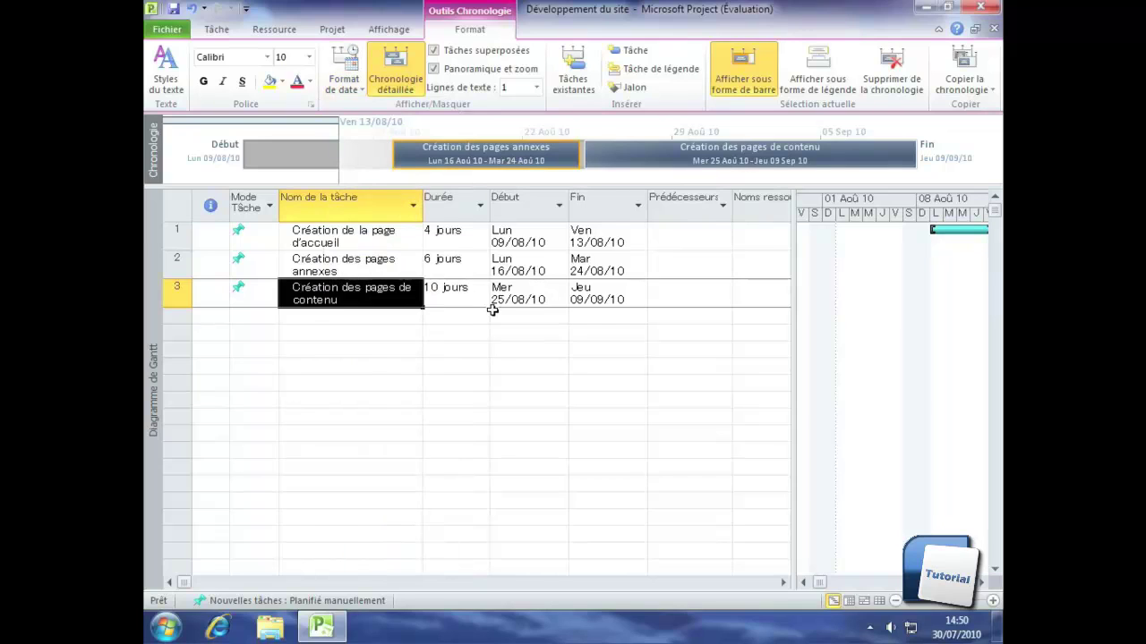
Turn the detailed timeline display off and back on, and do the same with the timeline's Panoramique et zoom option
{"action": "mouse_move", "coordinate": [562, 170]}
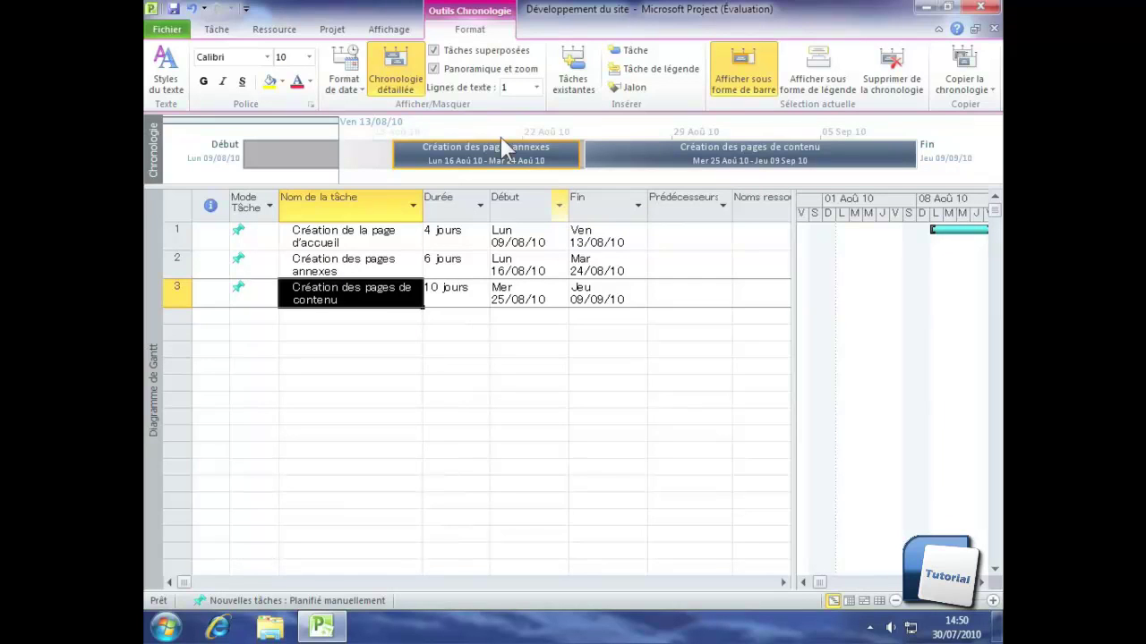
{"action": "left_click", "coordinate": [400, 78]}
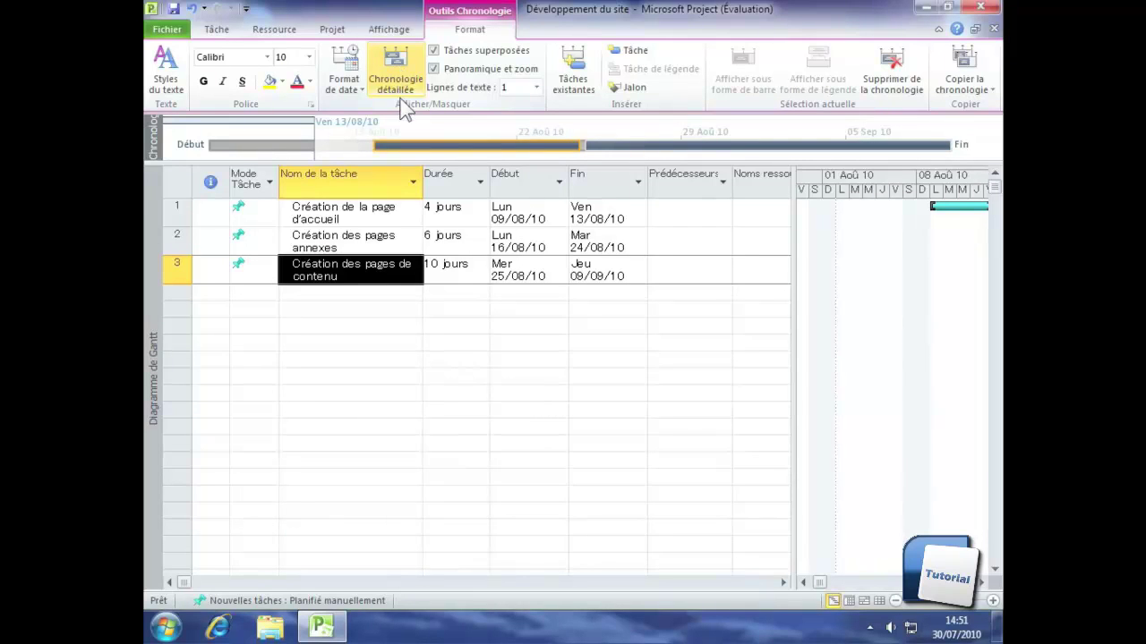
{"action": "mouse_move", "coordinate": [434, 156]}
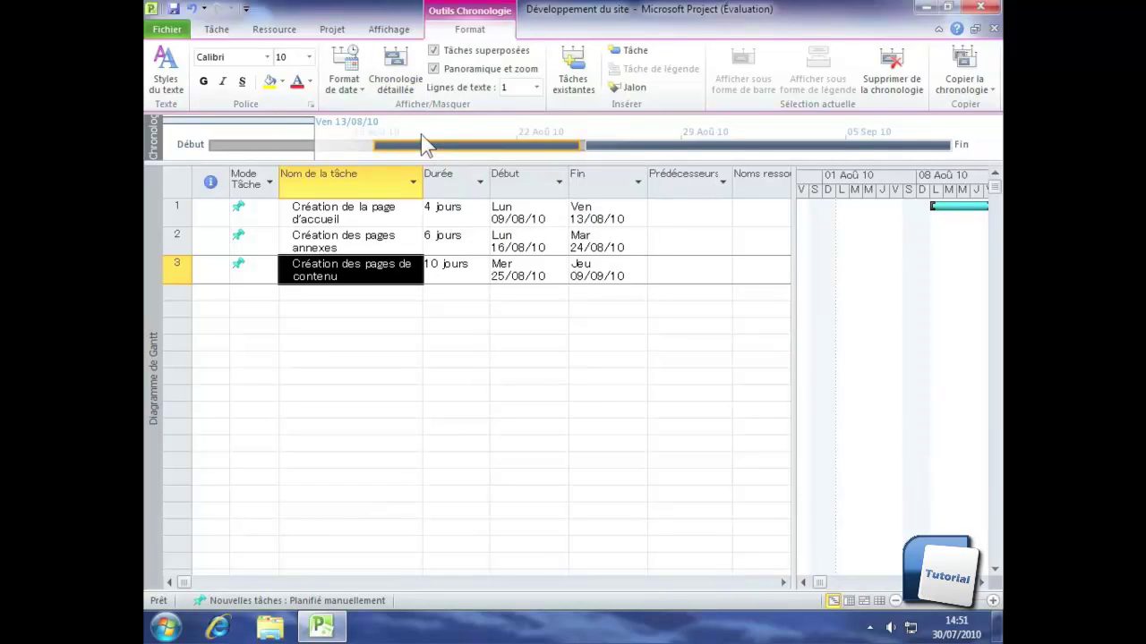
{"action": "left_click", "coordinate": [409, 79]}
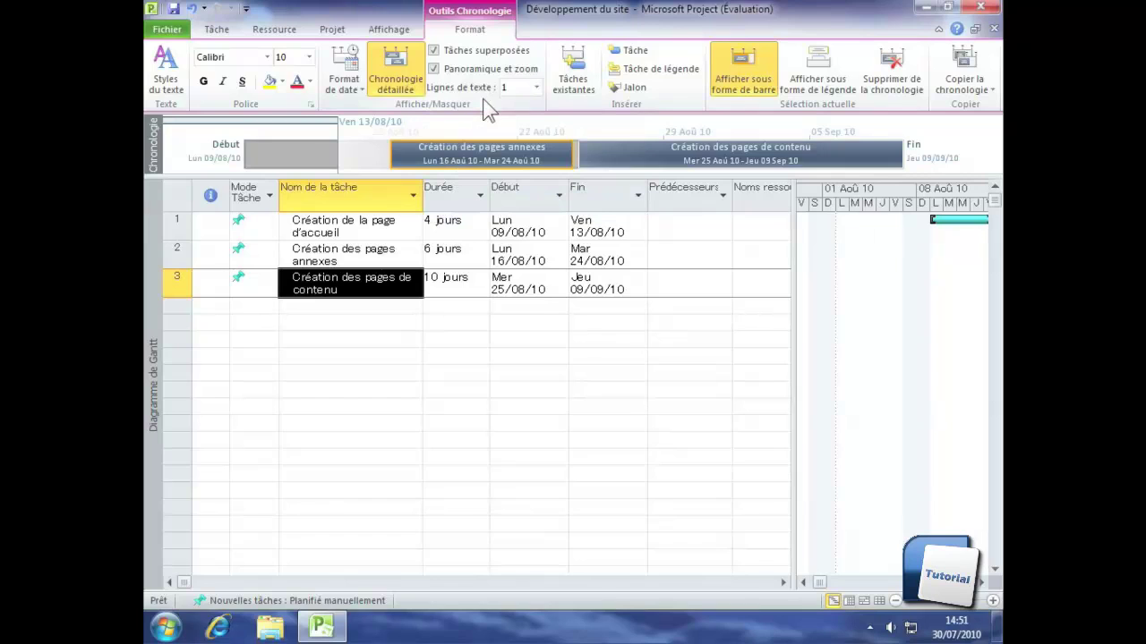
{"action": "left_click", "coordinate": [433, 69]}
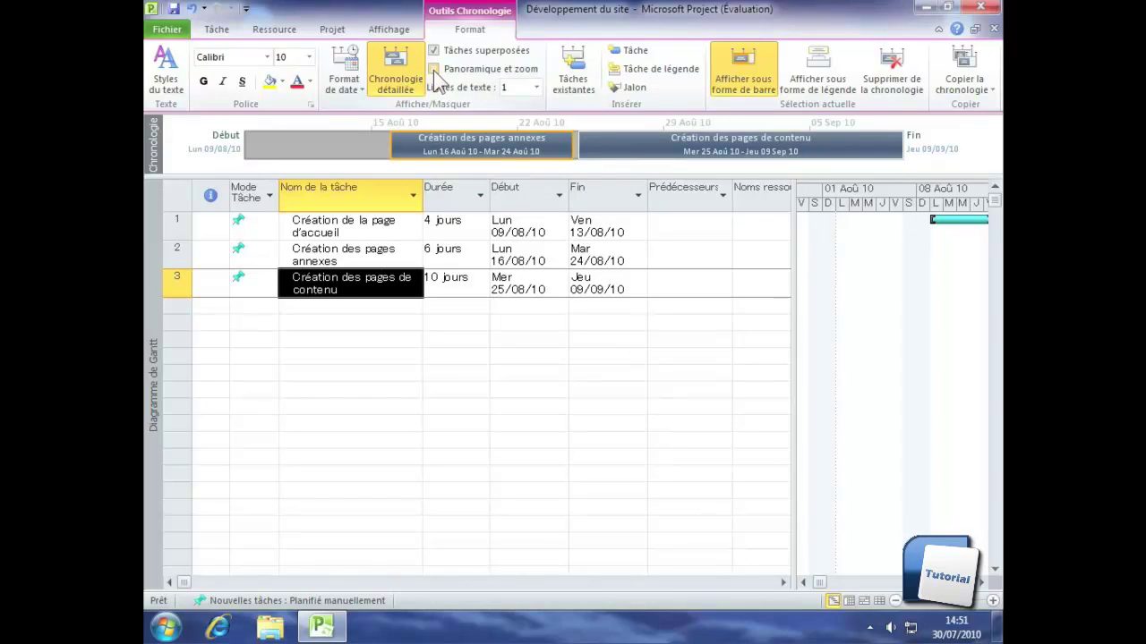
{"action": "left_click", "coordinate": [435, 71]}
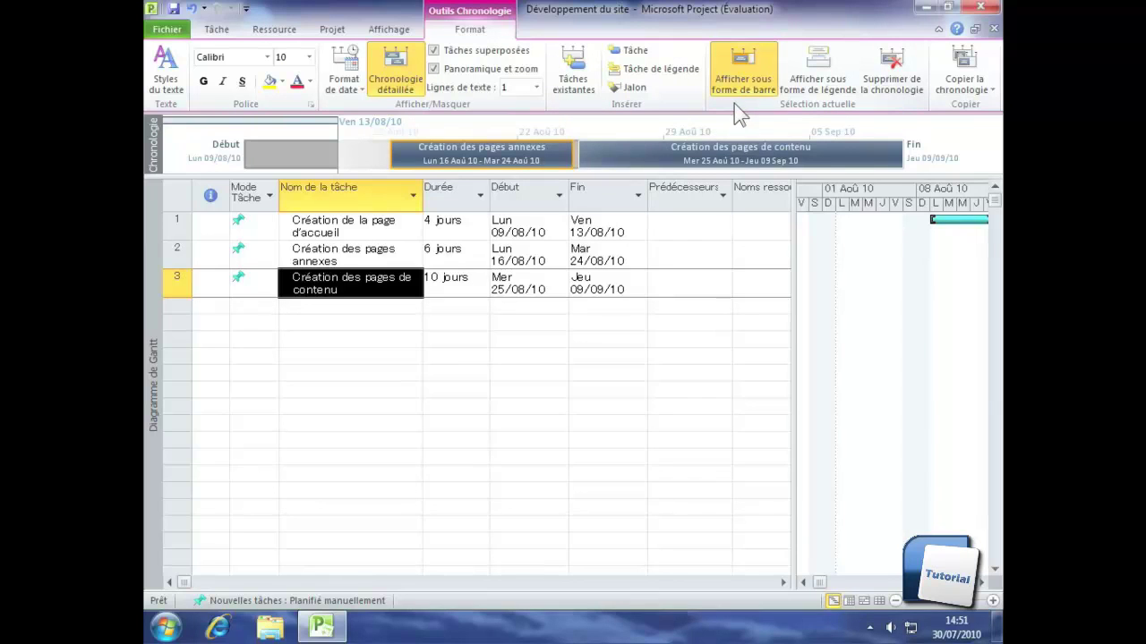
Display both timeline tasks as callouts (légende) and remove Création des pages annexes from the timeline
{"action": "left_click", "coordinate": [829, 66]}
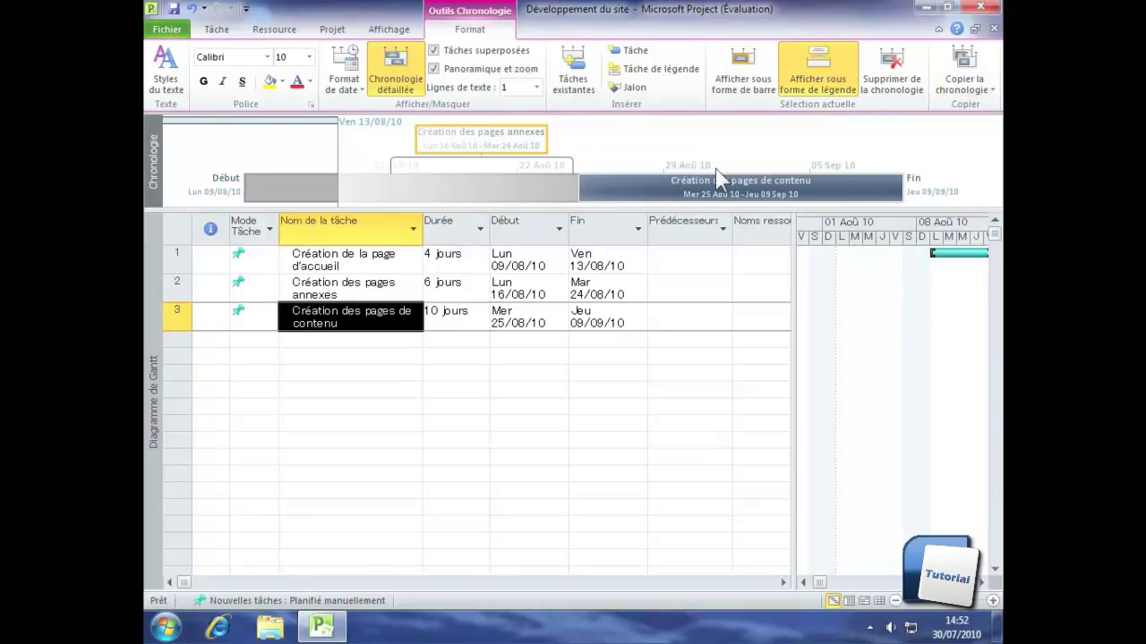
{"action": "left_click", "coordinate": [701, 196]}
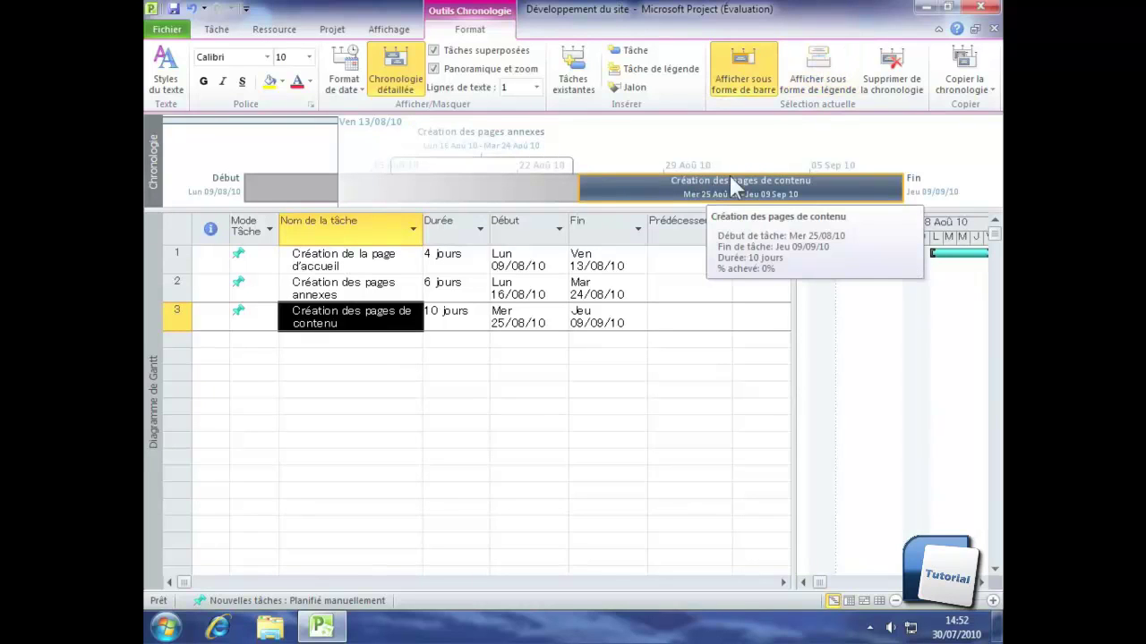
{"action": "left_click", "coordinate": [827, 66]}
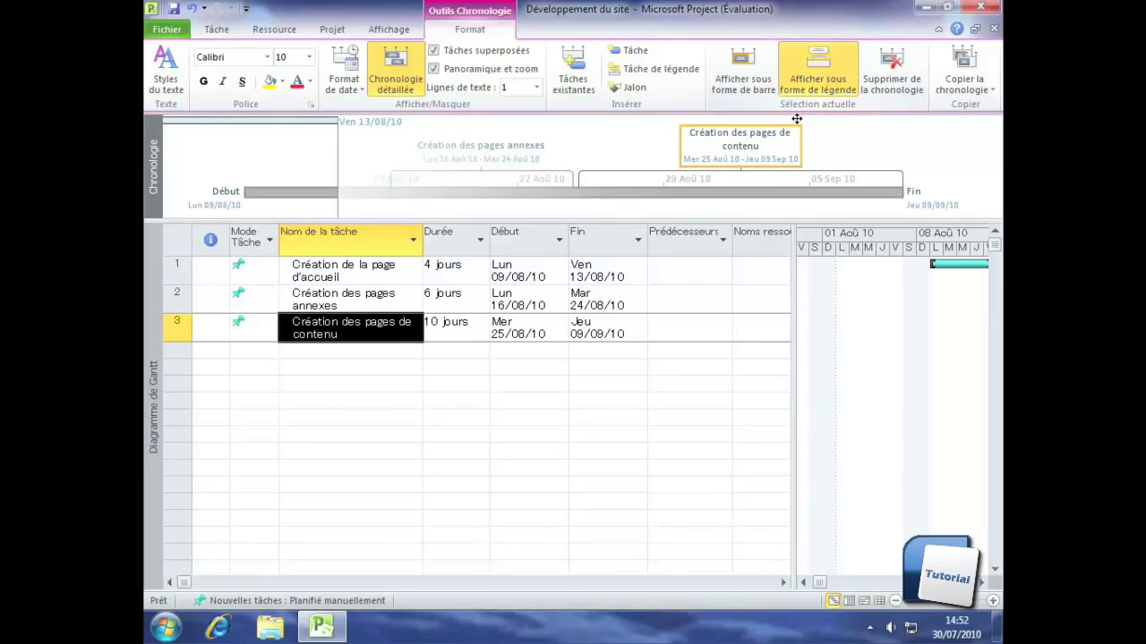
{"action": "left_click", "coordinate": [489, 153]}
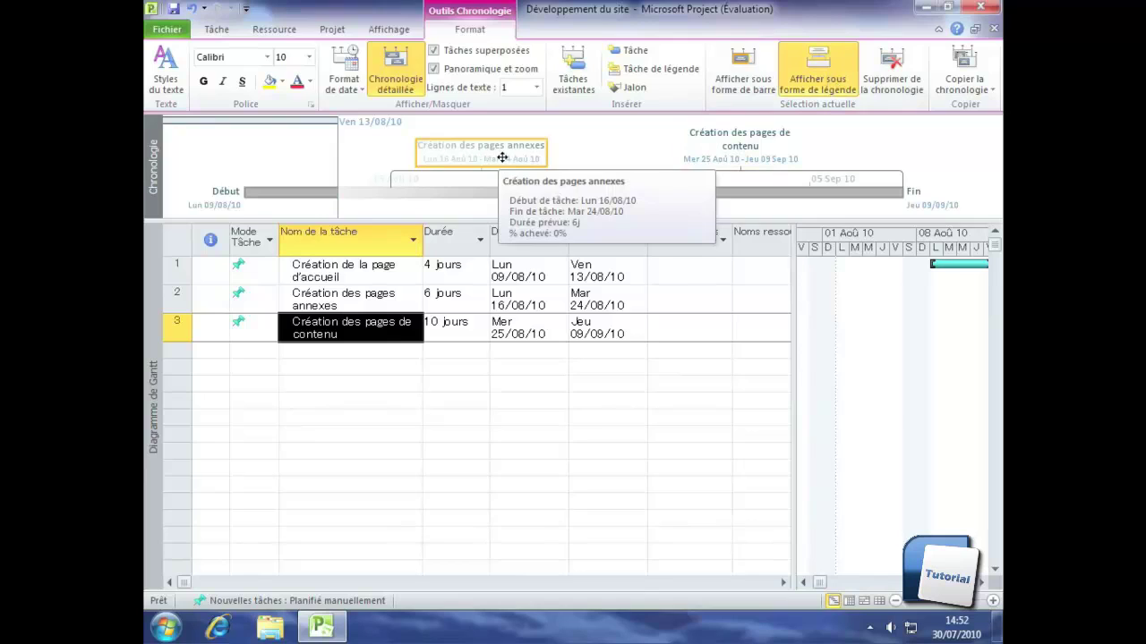
{"action": "left_click", "coordinate": [896, 79]}
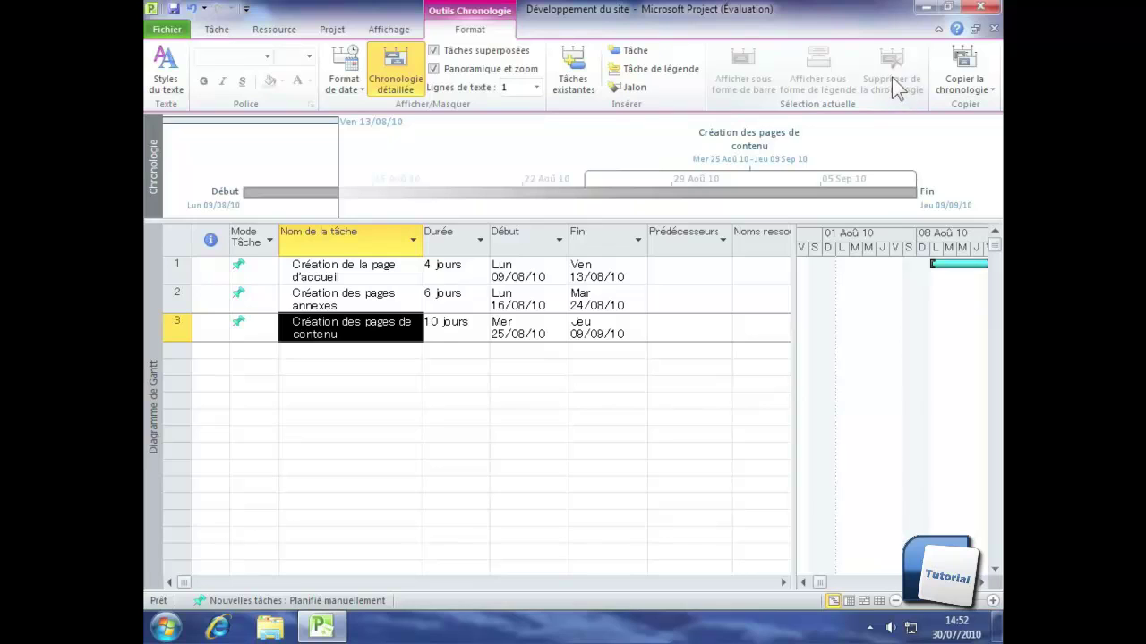
Replace the Diagramme de Gantt view with the Chronologie view for the Développement du site project
{"action": "left_click", "coordinate": [217, 29]}
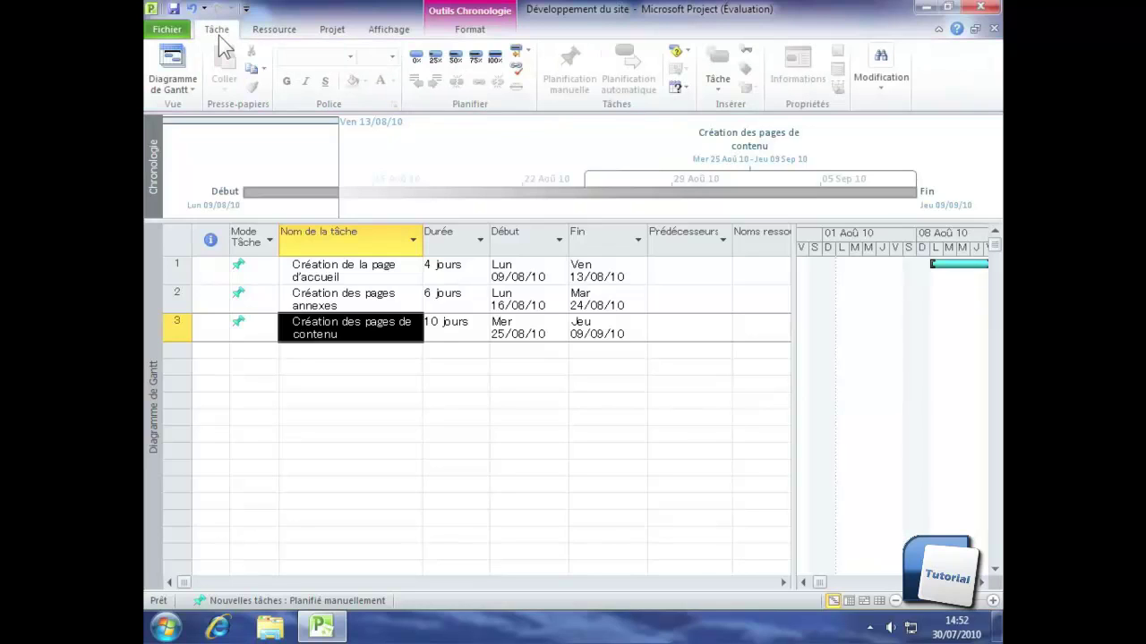
{"action": "left_click", "coordinate": [187, 82]}
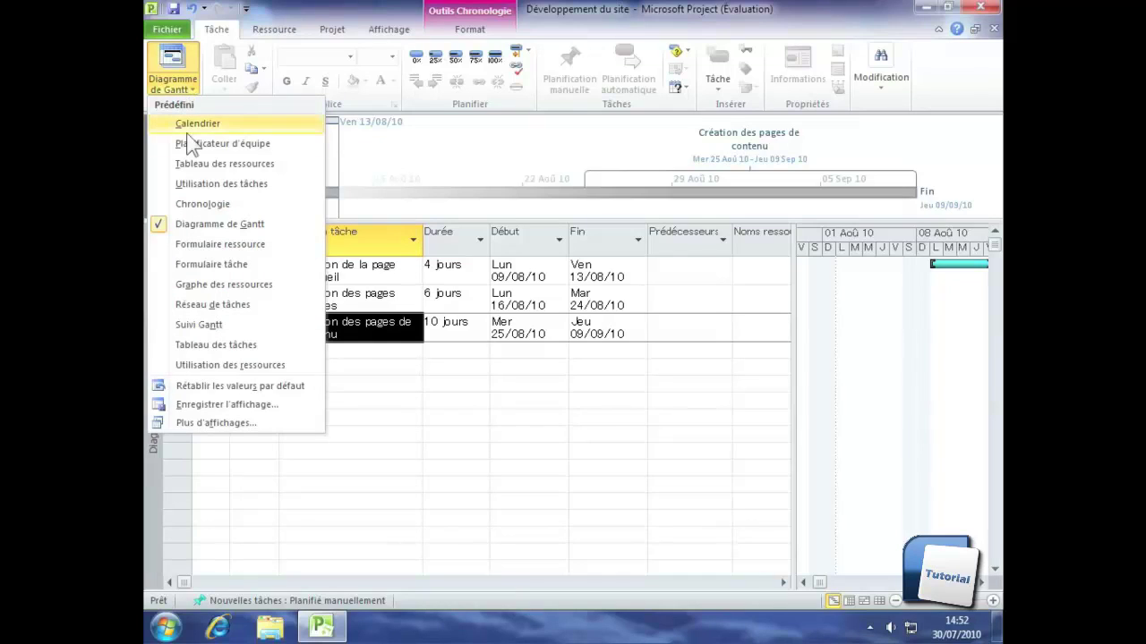
{"action": "left_click", "coordinate": [203, 204]}
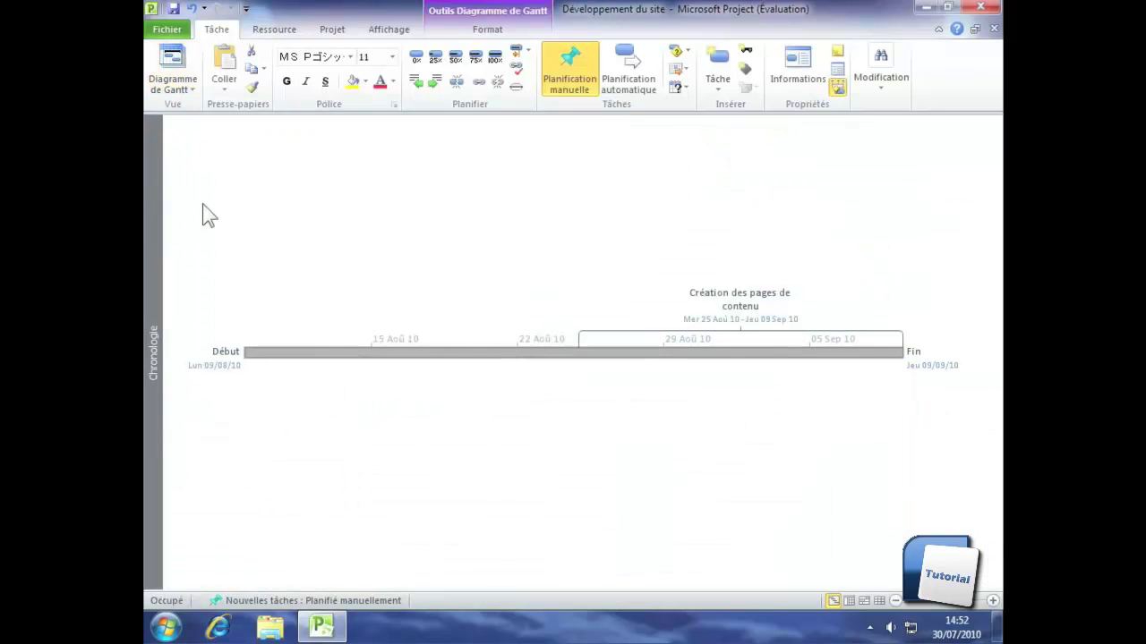